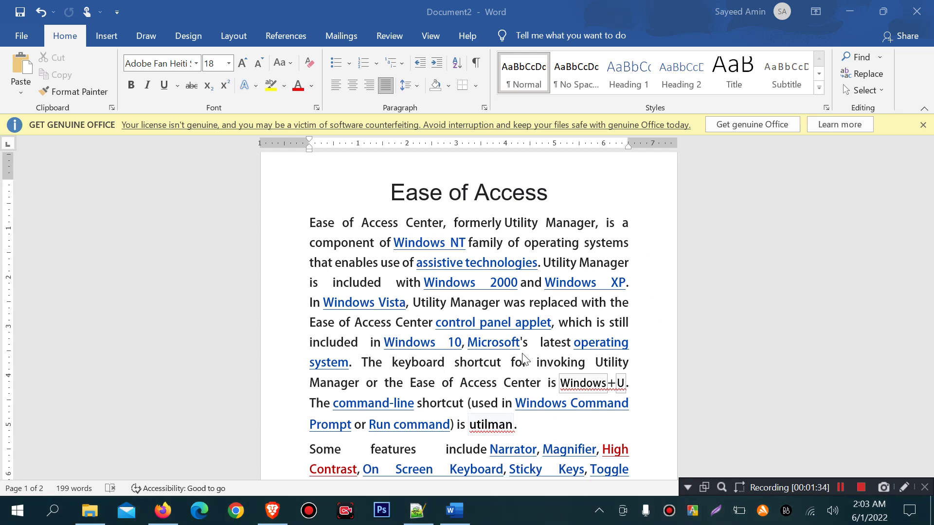
# Step: Read through the Ease of Access article in the document
pyautogui.scroll(-1, 526, 343)
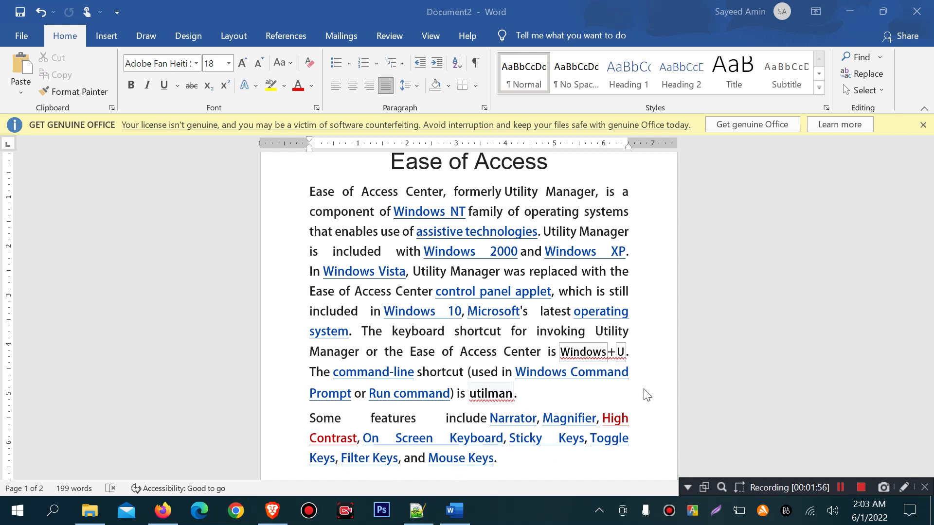
pyautogui.scroll(-3, 714, 374)
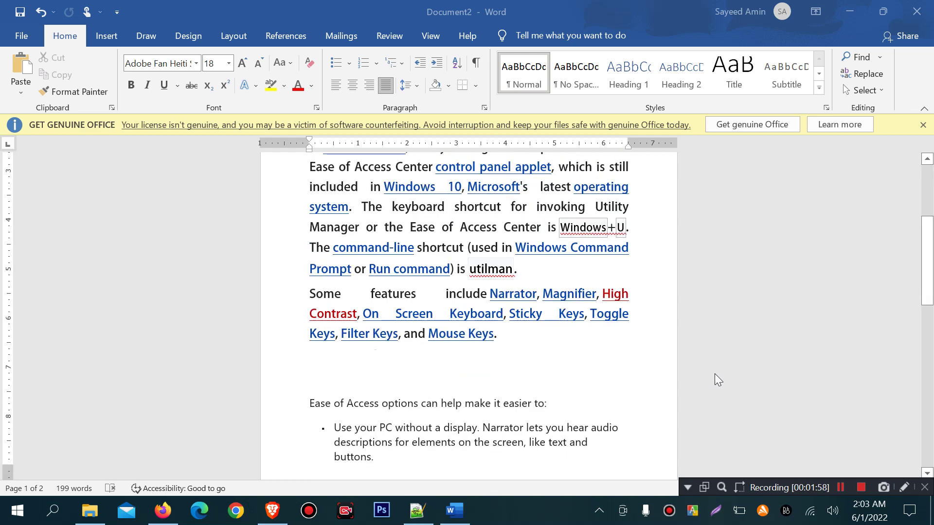
pyautogui.scroll(-1, 715, 376)
pyautogui.scroll(-1, 718, 379)
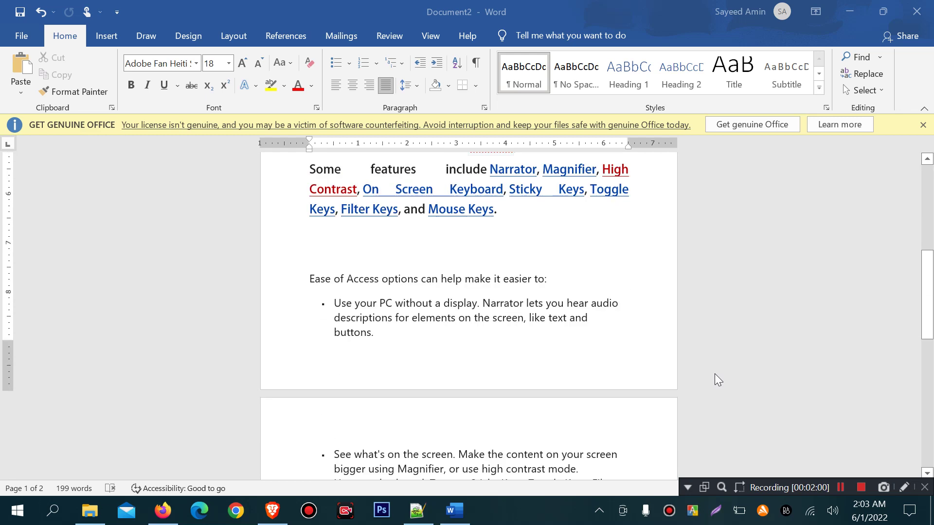
pyautogui.scroll(4, 714, 373)
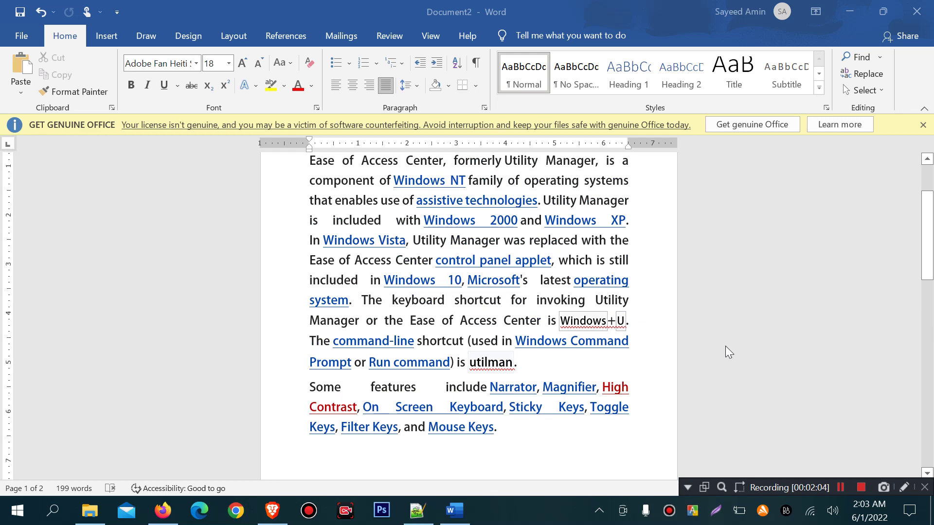
# Step: Hide all open windows to show the desktop
pyautogui.press('super')
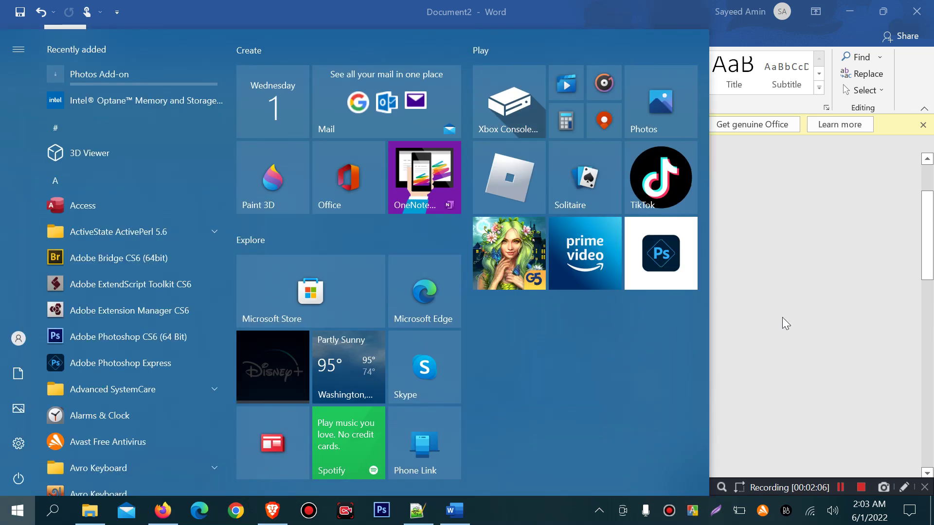
pyautogui.click(783, 317)
pyautogui.press('super+d')
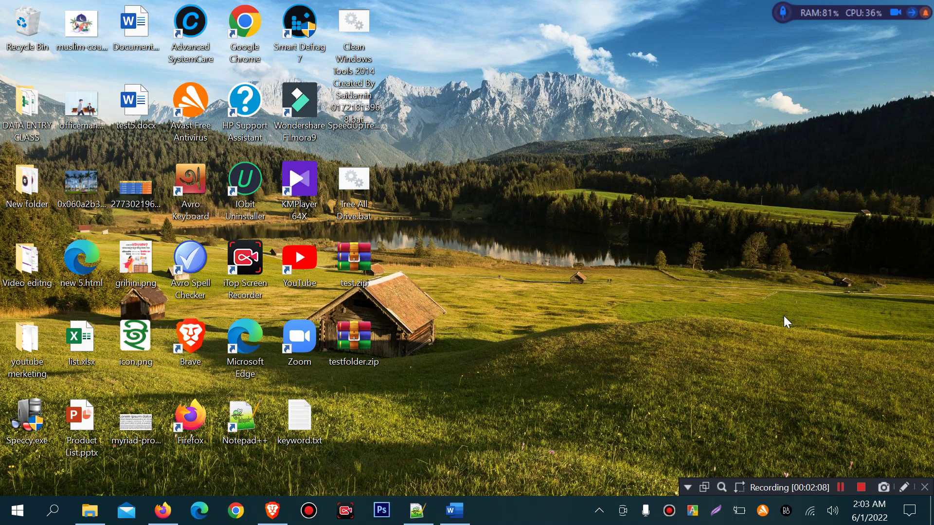
# Step: Search Windows for "ease" to look at the Ease of Access entries, and close the search
pyautogui.press('super')
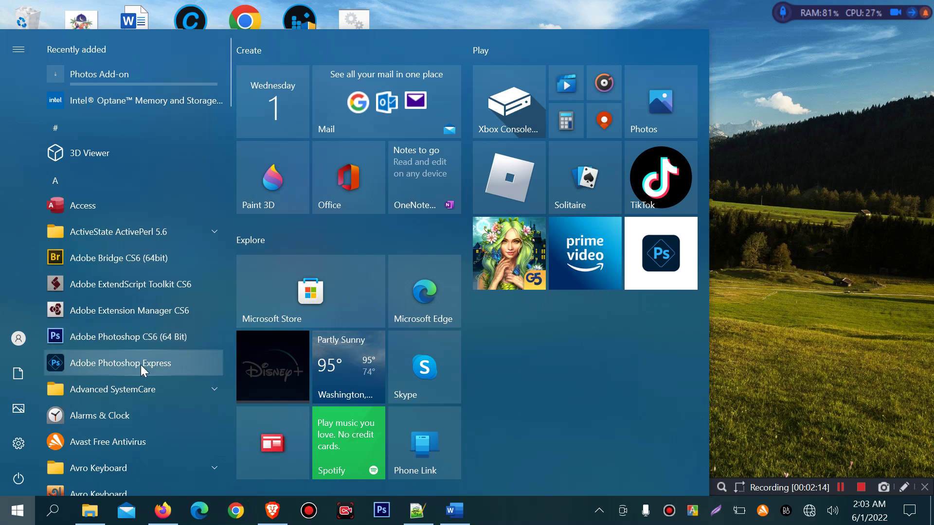
pyautogui.write('ease')
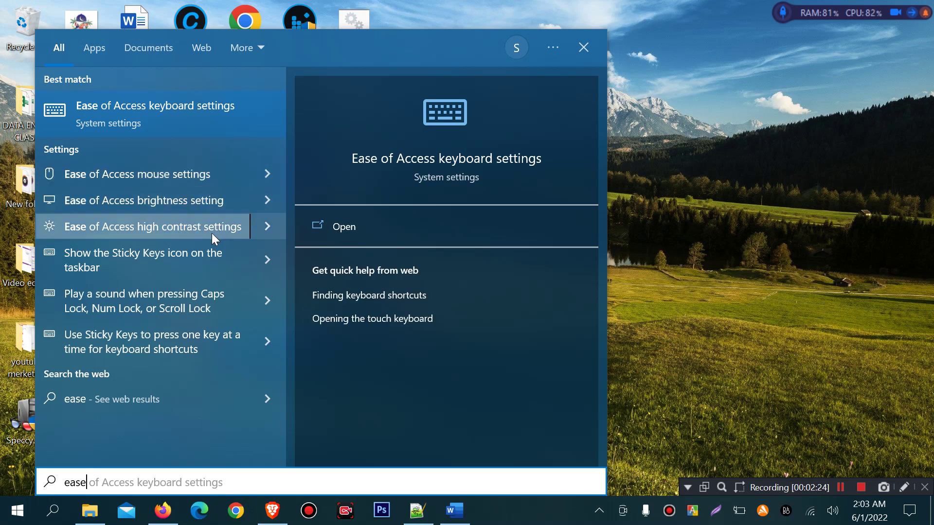
pyautogui.click(843, 182)
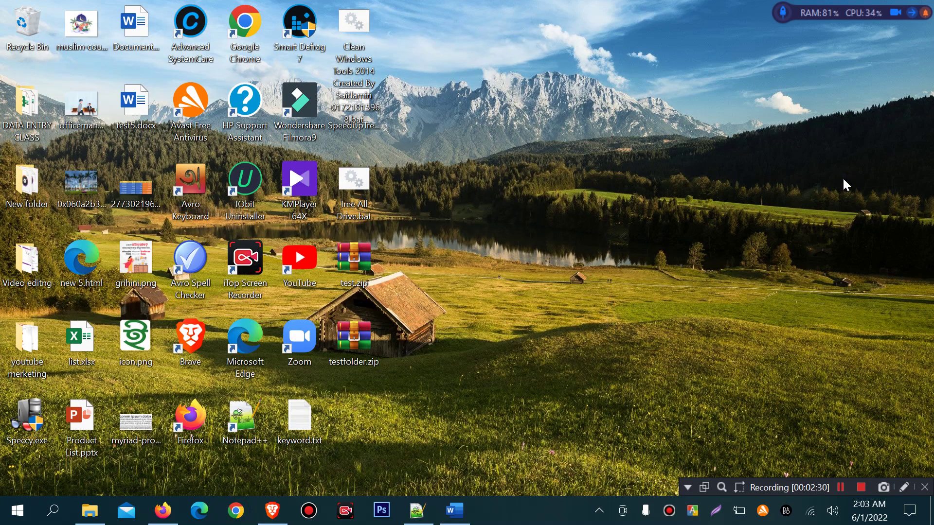
# Step: Open the Ease of Access display settings and reduce the window so the desktop can be seen around it
pyautogui.press('super+u')
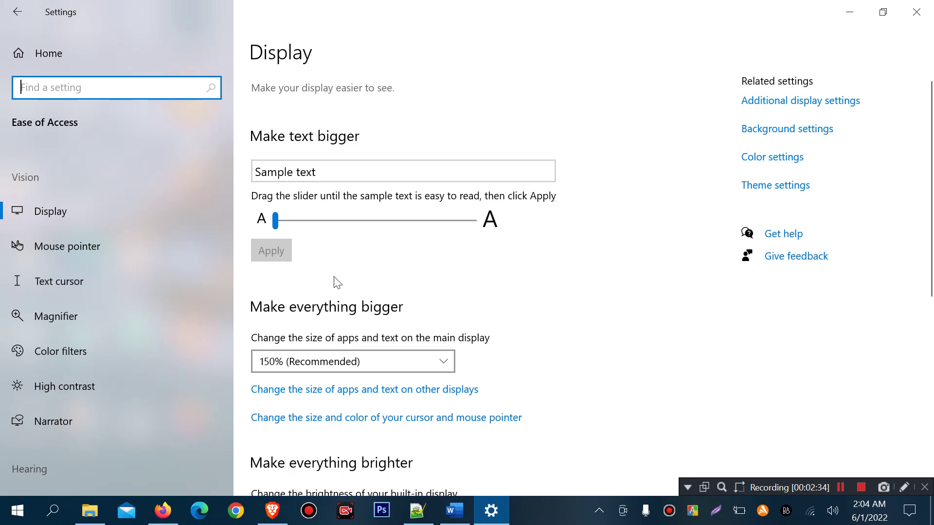
pyautogui.scroll(-7, 632, 311)
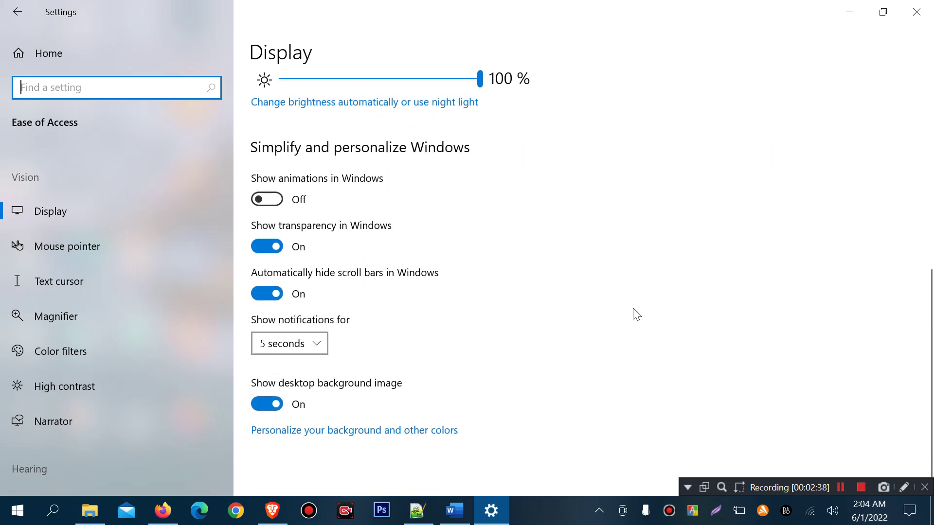
pyautogui.scroll(8, 634, 314)
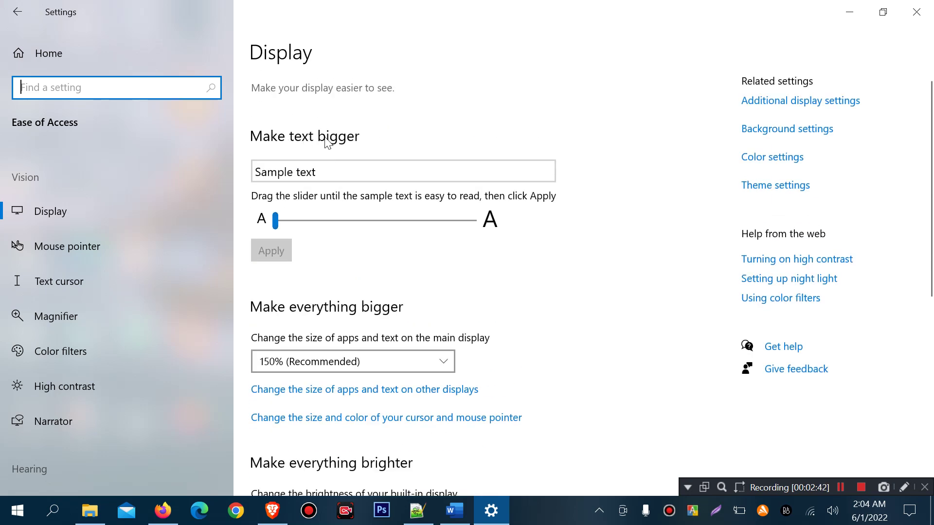
pyautogui.moveTo(375, 10); pyautogui.dragTo(441, 107)
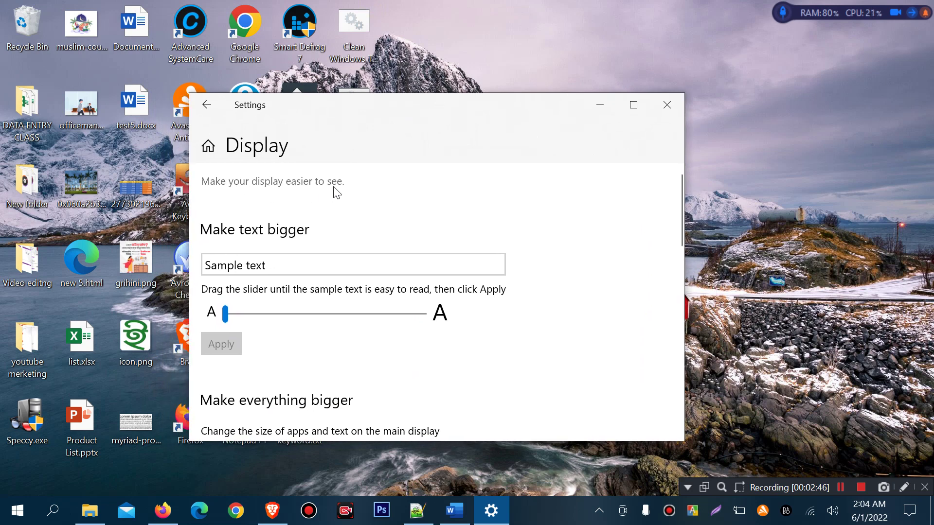
pyautogui.moveTo(358, 115); pyautogui.dragTo(380, 115)
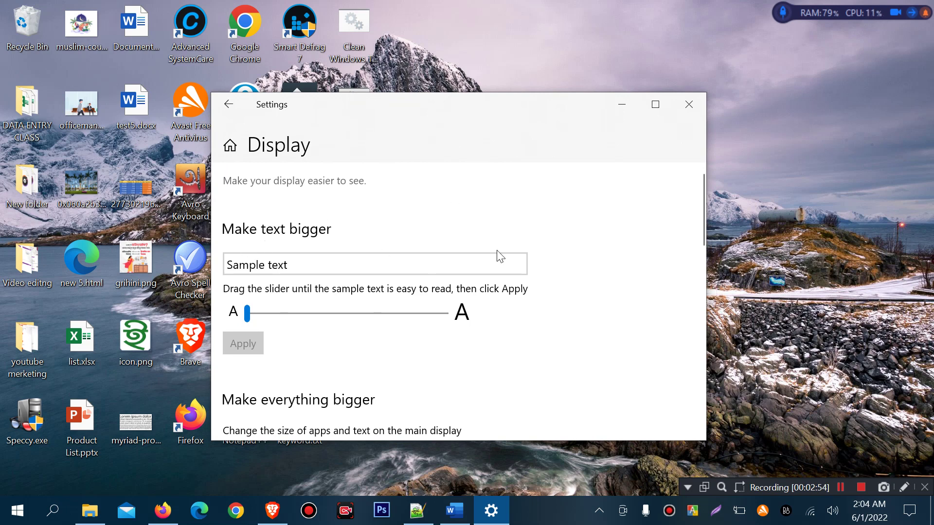
# Step: Enlarge the system text to about four fifths of the slider's range and apply it
pyautogui.click(248, 314)
pyautogui.click(266, 270)
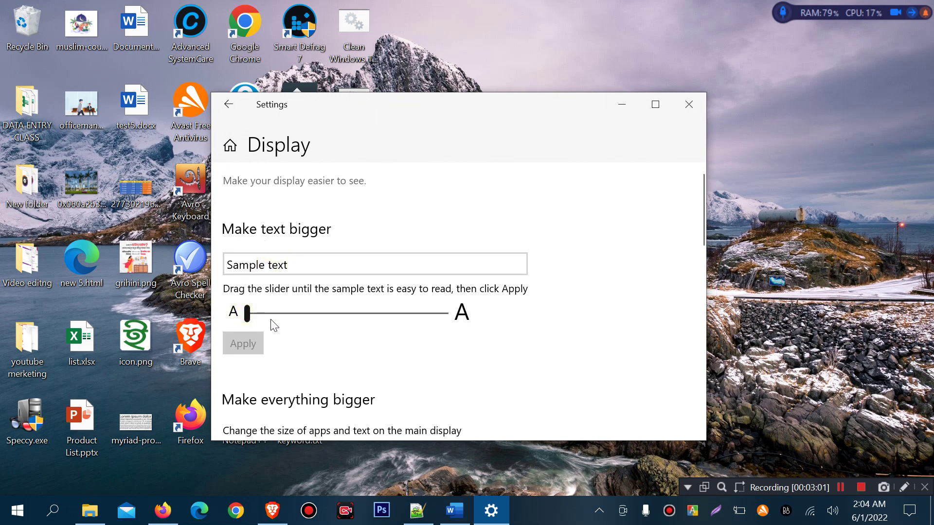
pyautogui.moveTo(247, 314); pyautogui.dragTo(405, 325)
pyautogui.click(252, 360)
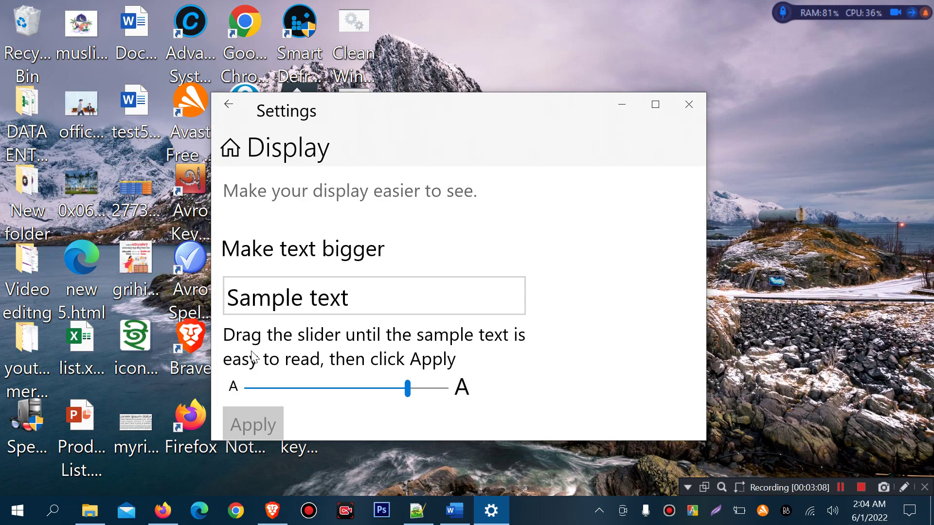
# Step: Move the Settings window aside, set the system text size to 134%, and apply it
pyautogui.moveTo(416, 119); pyautogui.dragTo(544, 121)
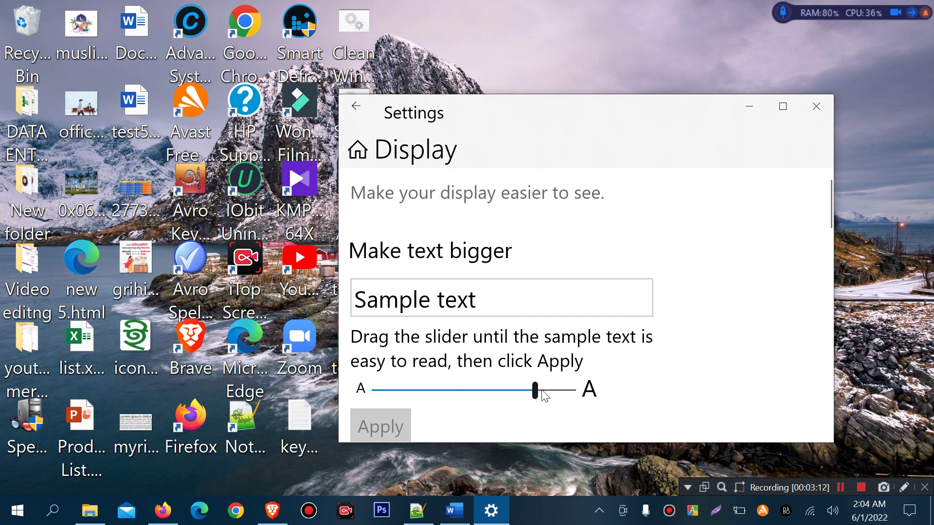
pyautogui.moveTo(535, 391); pyautogui.dragTo(429, 389)
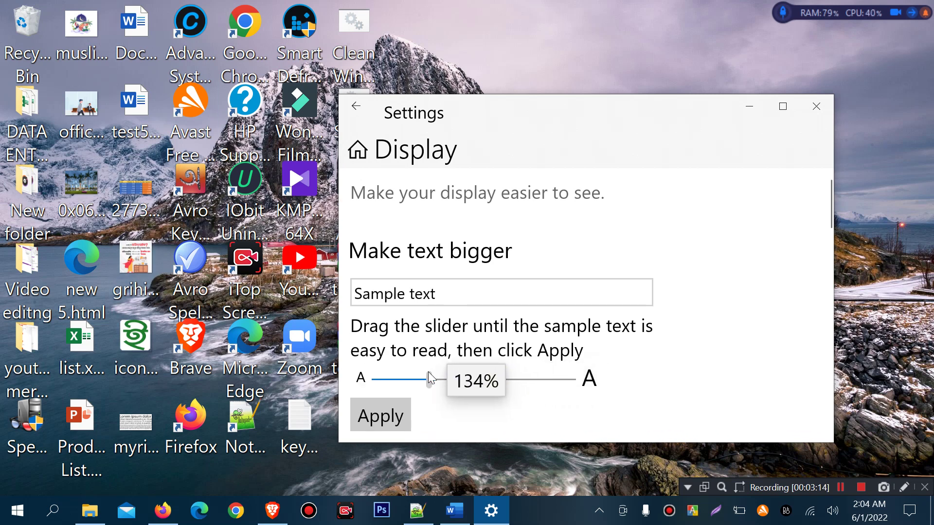
pyautogui.click(379, 414)
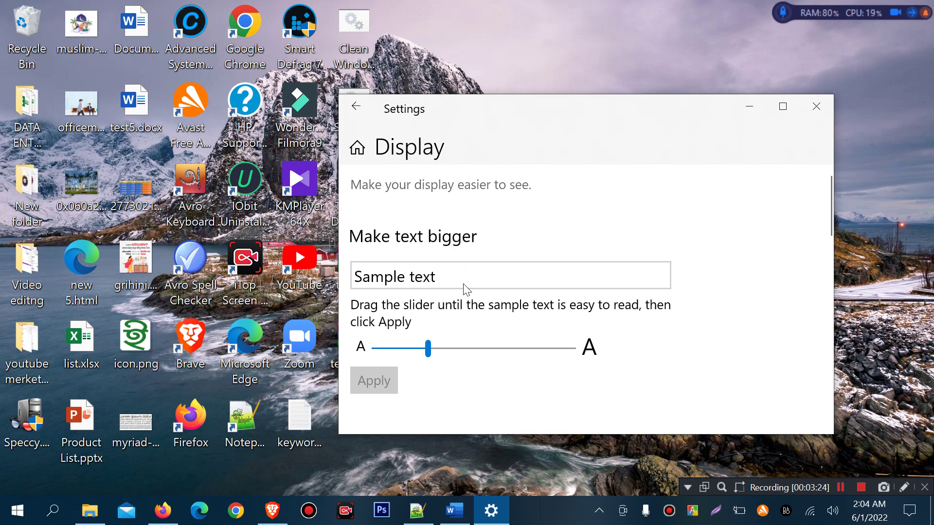
# Step: Try the text size slider at its smallest setting without applying it
pyautogui.scroll(-3, 465, 289)
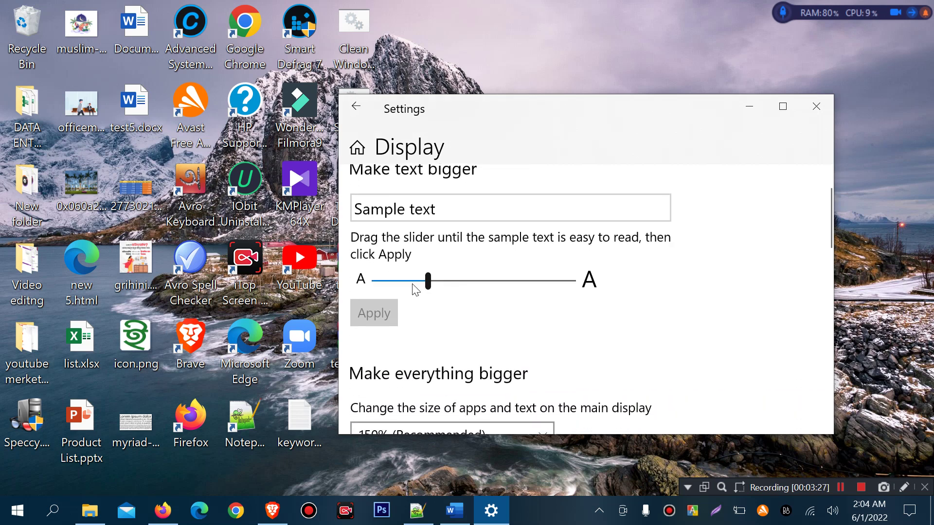
pyautogui.moveTo(424, 282); pyautogui.dragTo(358, 284)
# Step: Set the size of apps and text on the main display to 175% and check how the Start menu looks
pyautogui.scroll(-3, 445, 284)
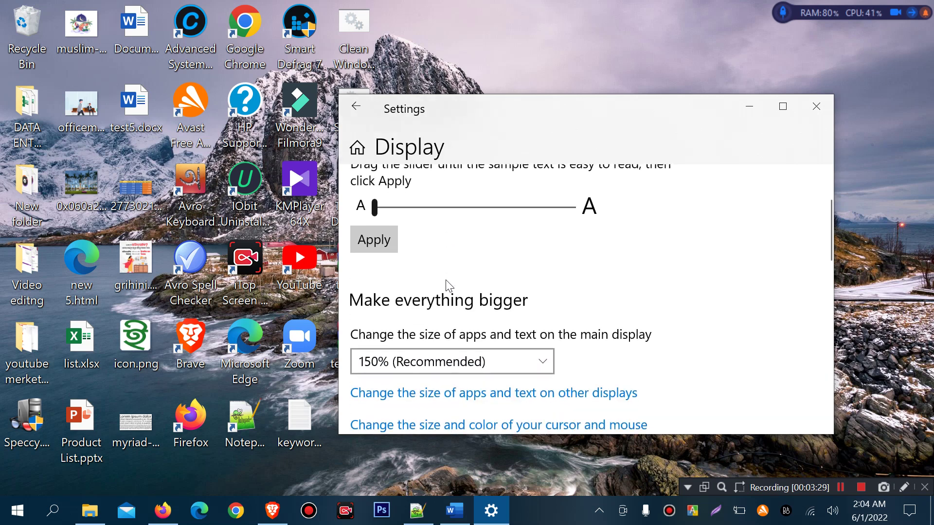
pyautogui.scroll(1, 486, 316)
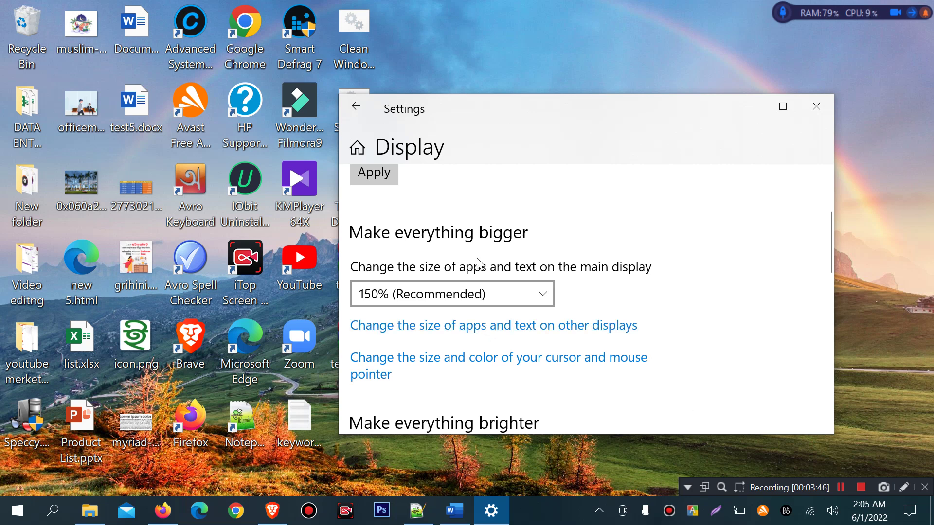
pyautogui.click(458, 297)
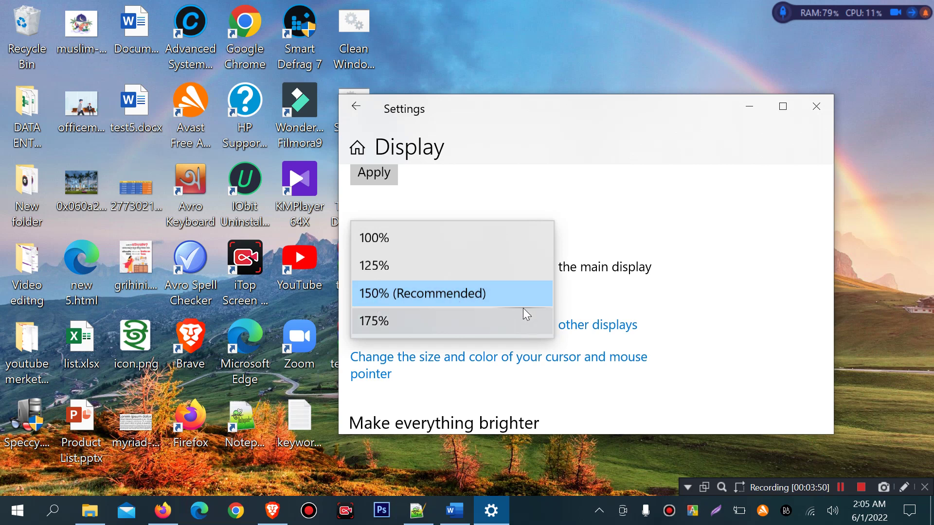
pyautogui.click(387, 319)
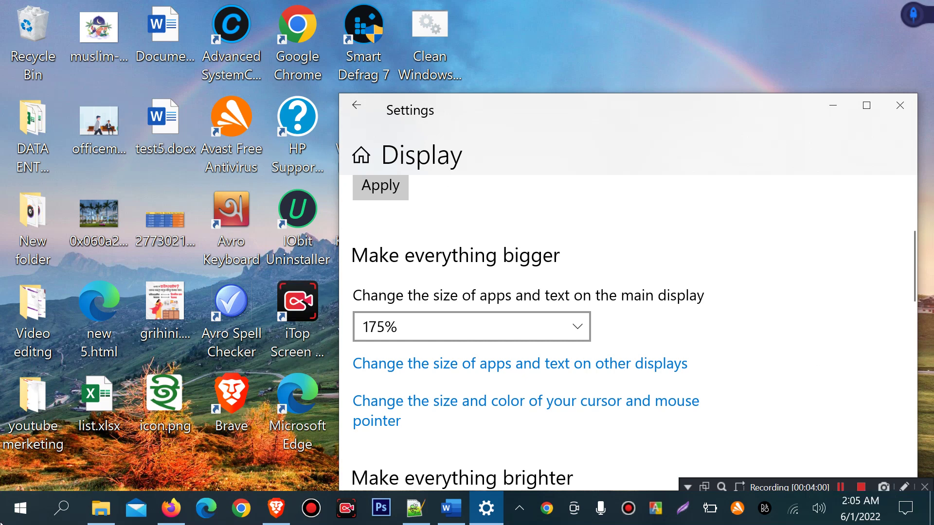
pyautogui.click(17, 517)
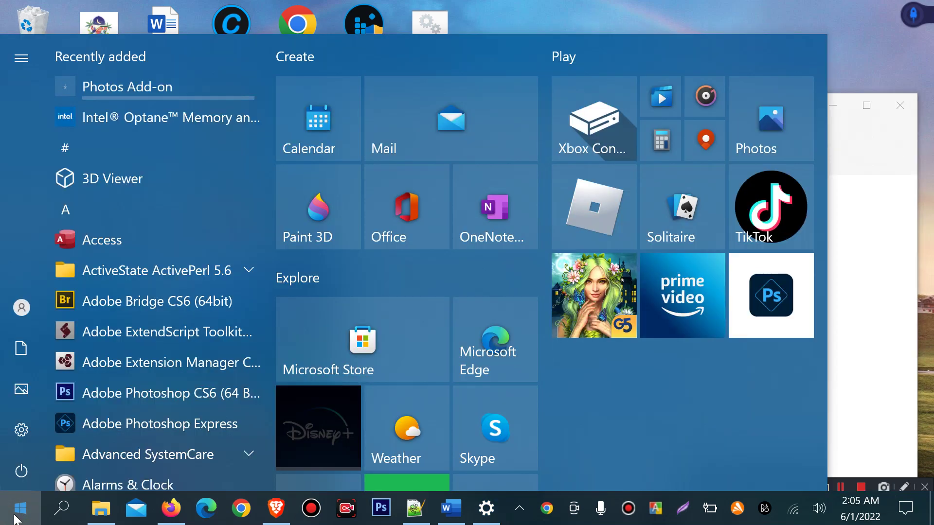
pyautogui.click(850, 371)
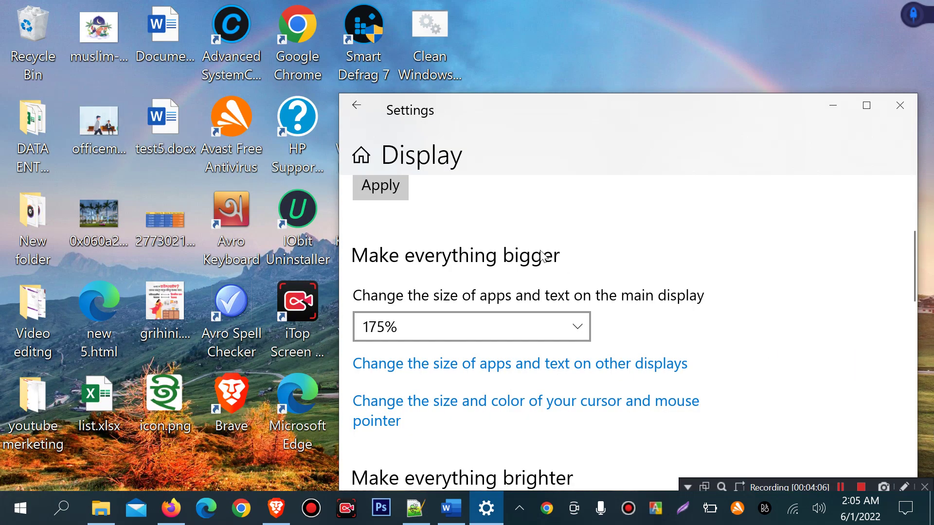
# Step: Set the size of apps and text on the main display back to 150% (Recommended)
pyautogui.click(444, 322)
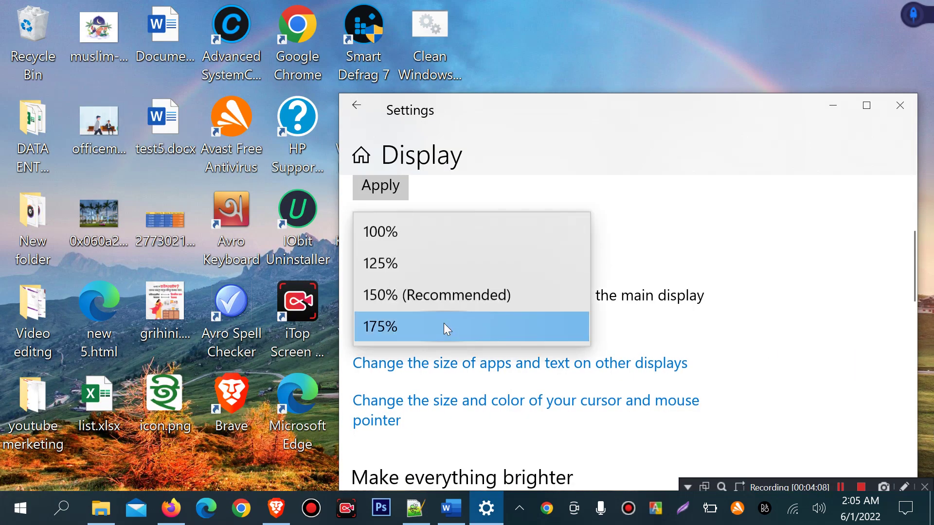
pyautogui.click(430, 294)
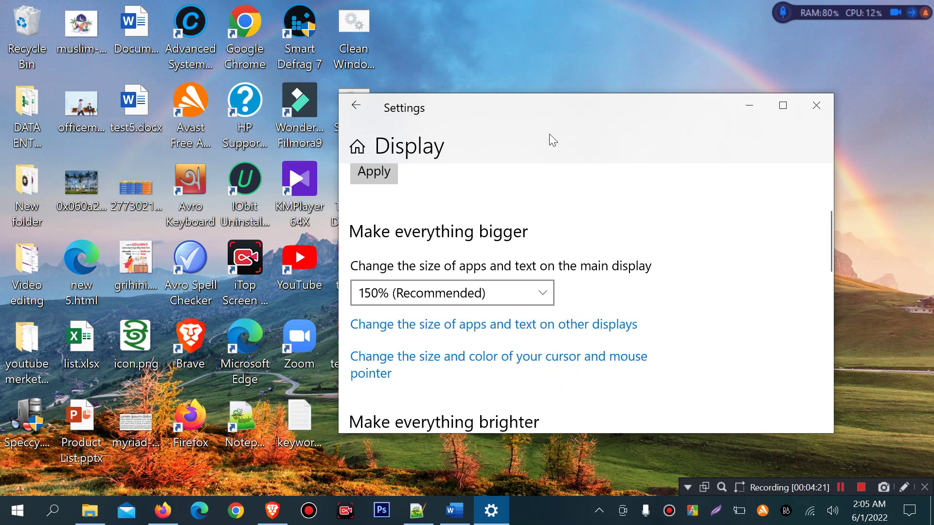
# Step: Open the cursor and mouse pointer size settings and make the mouse pointer slightly larger than the minimum
pyautogui.click(563, 358)
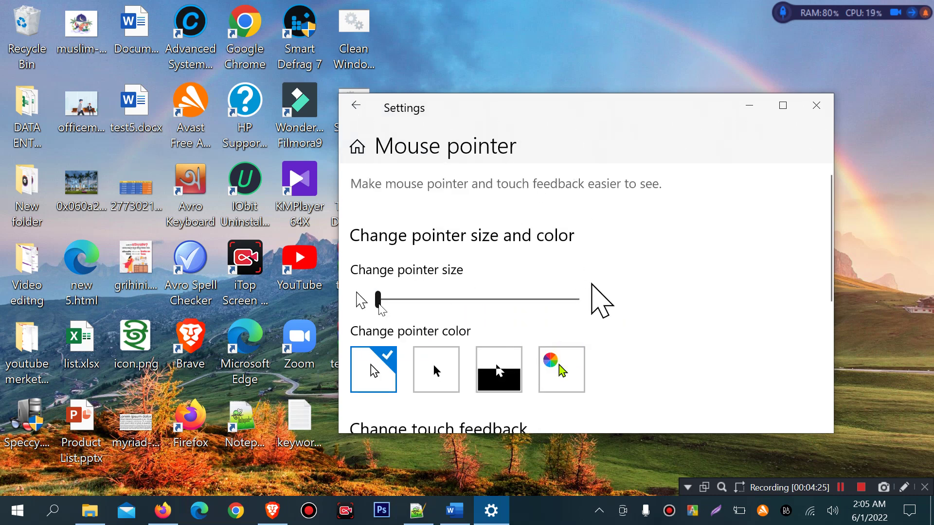
pyautogui.moveTo(379, 299); pyautogui.dragTo(420, 299)
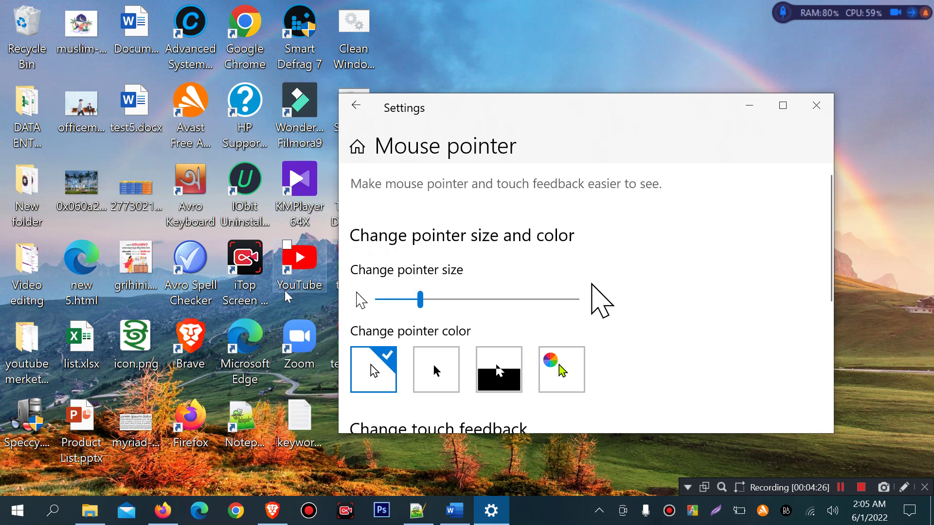
pyautogui.moveTo(420, 299); pyautogui.dragTo(392, 300)
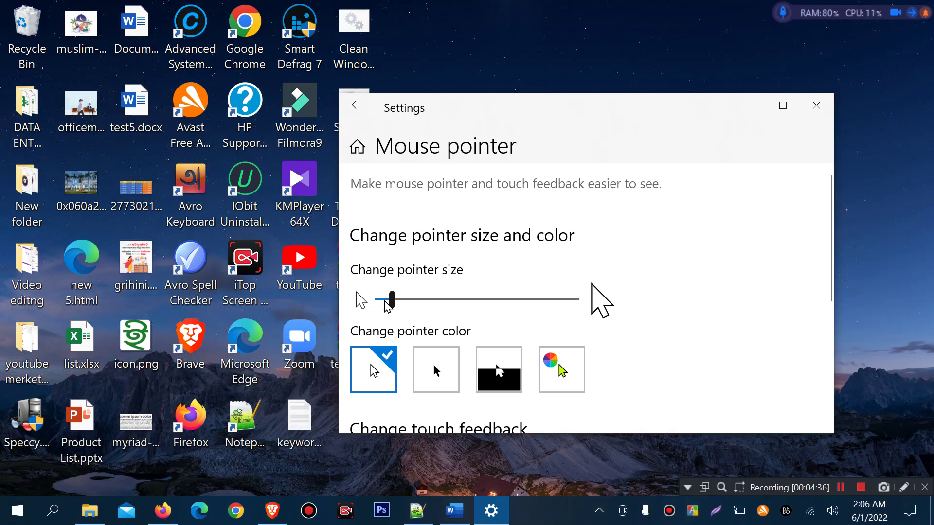
# Step: Try the inverted and custom mouse pointer colors, and switch back to the white pointer before returning to the Display page
pyautogui.click(499, 376)
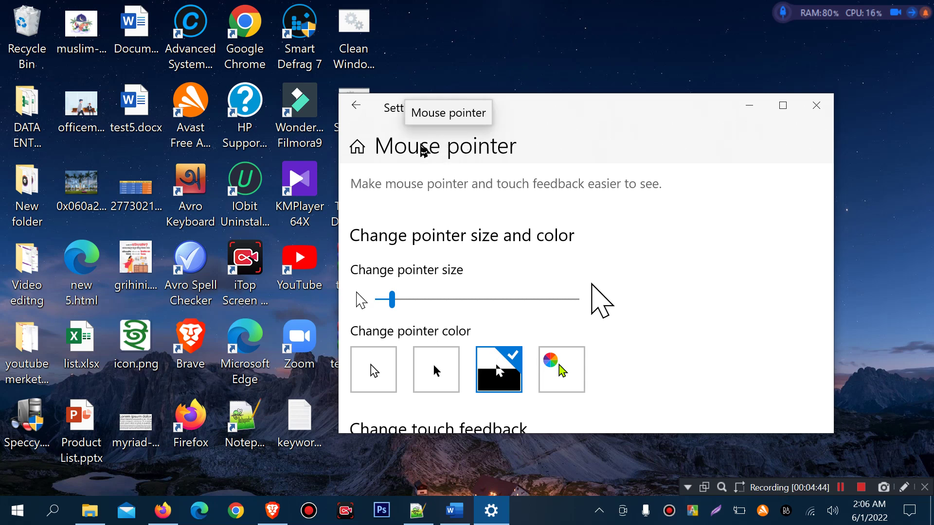
pyautogui.click(563, 377)
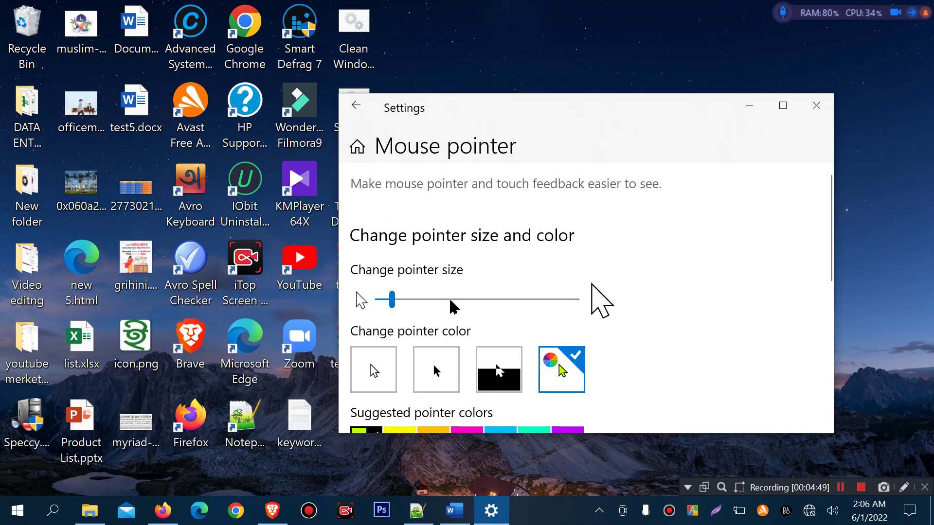
pyautogui.scroll(-4, 467, 311)
pyautogui.scroll(4, 438, 336)
pyautogui.click(389, 365)
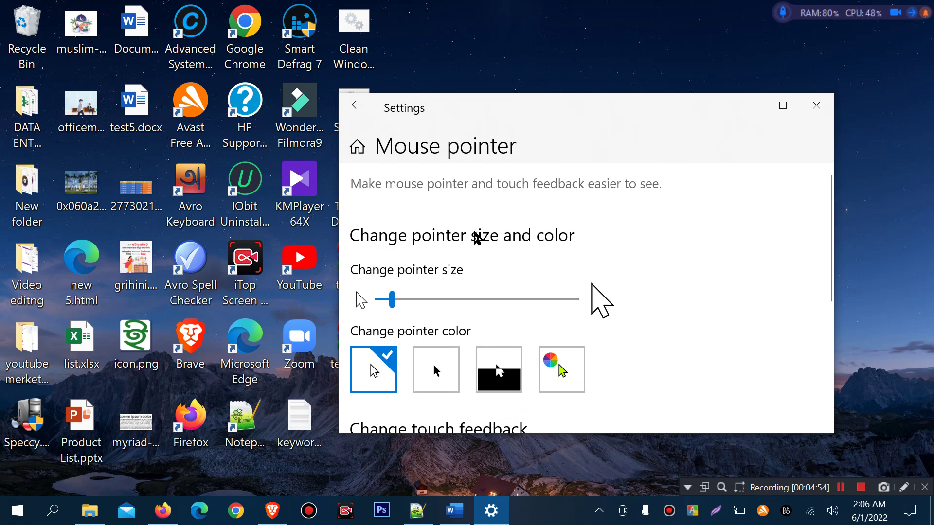
pyautogui.click(356, 106)
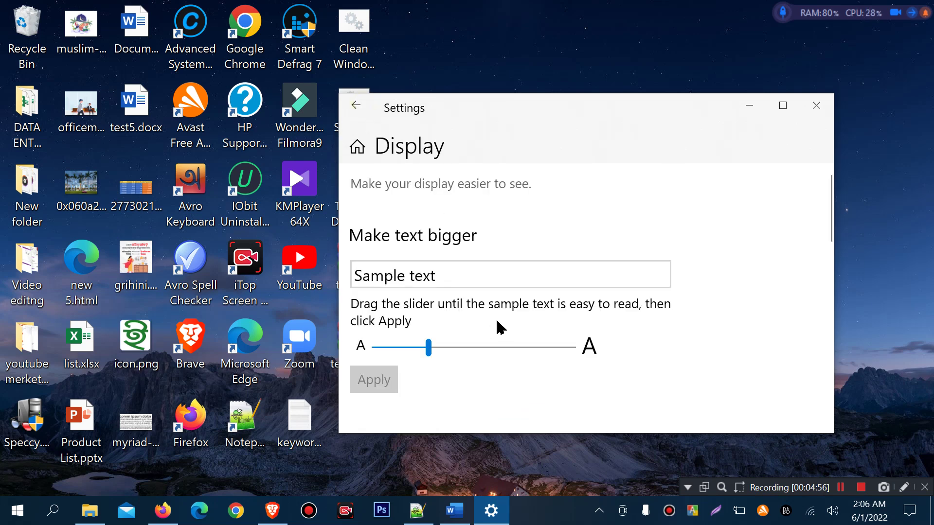
# Step: Open the settings for the size of apps and text on other displays and turn on Night light
pyautogui.scroll(-7, 499, 323)
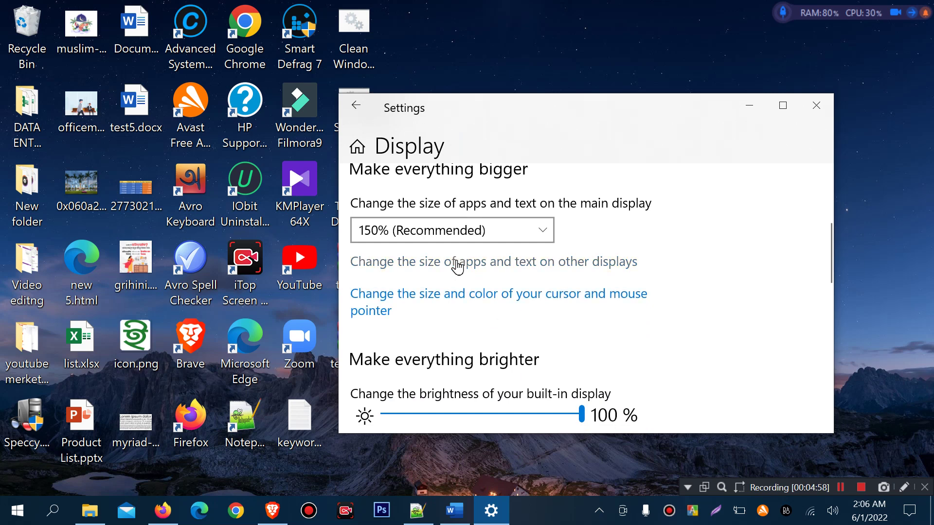
pyautogui.click(569, 263)
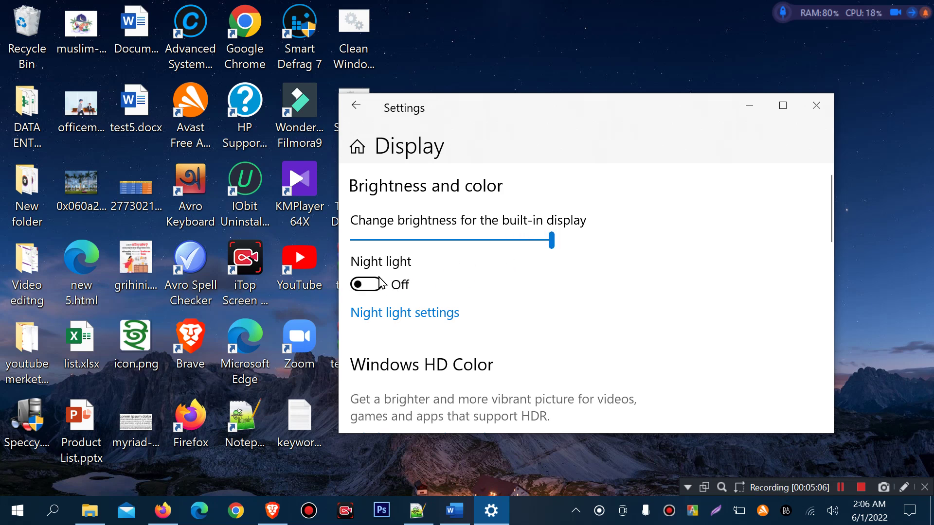
pyautogui.click(375, 291)
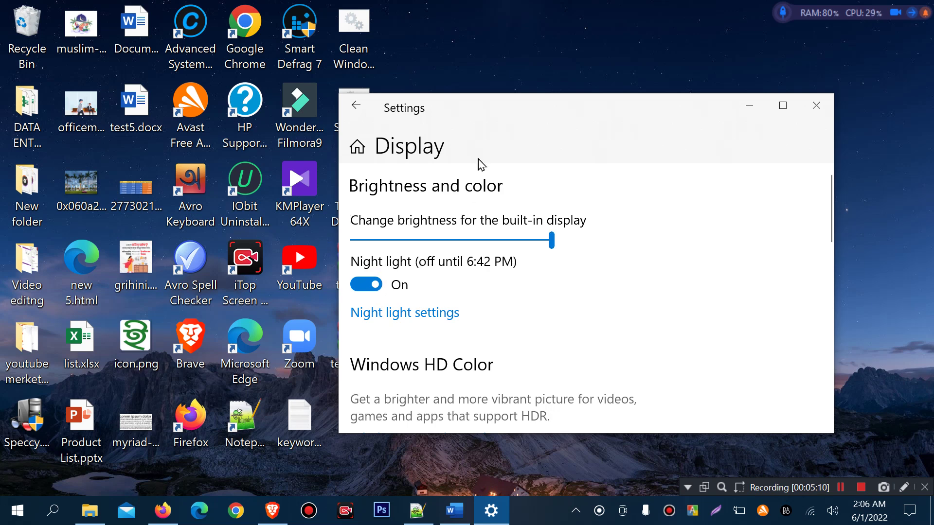
pyautogui.moveTo(482, 112); pyautogui.dragTo(505, 93)
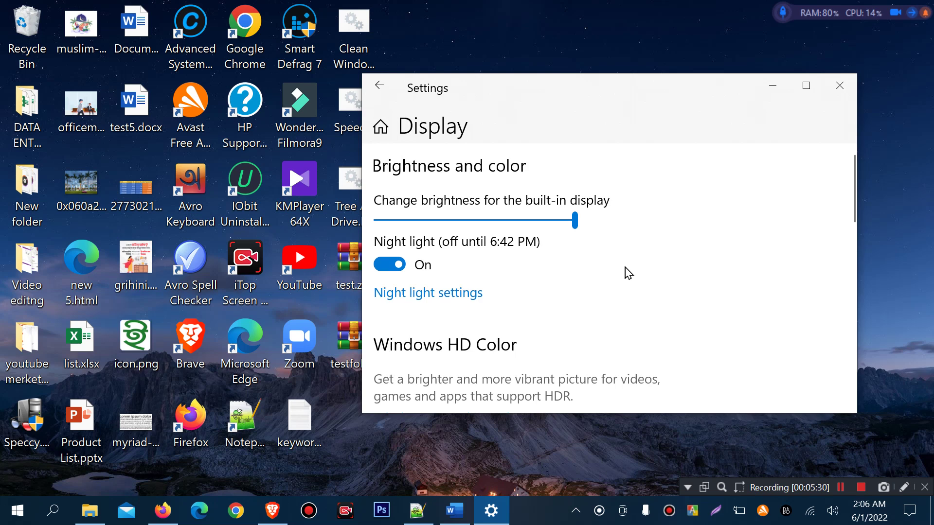
# Step: Look through the scale, resolution and orientation options, and return to the Ease of Access Display page
pyautogui.scroll(-5, 484, 271)
pyautogui.scroll(5, 486, 267)
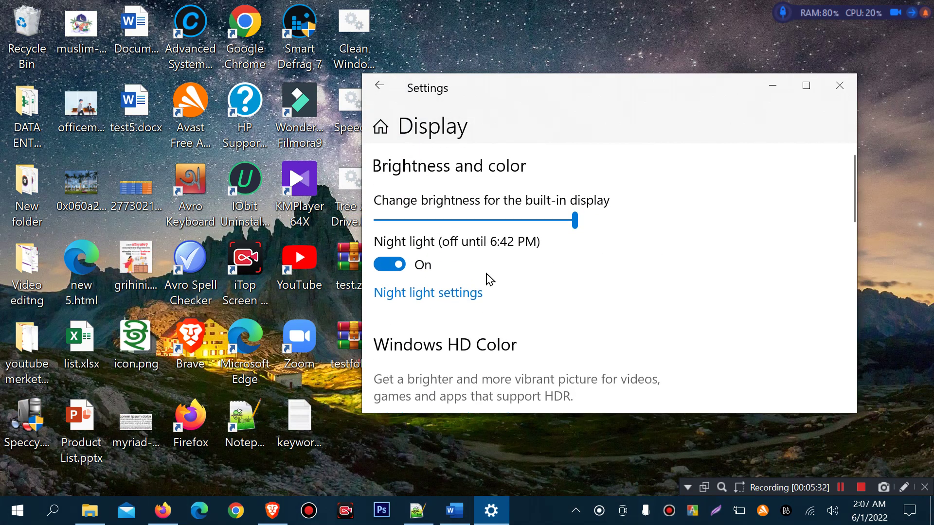
pyautogui.scroll(-8, 488, 279)
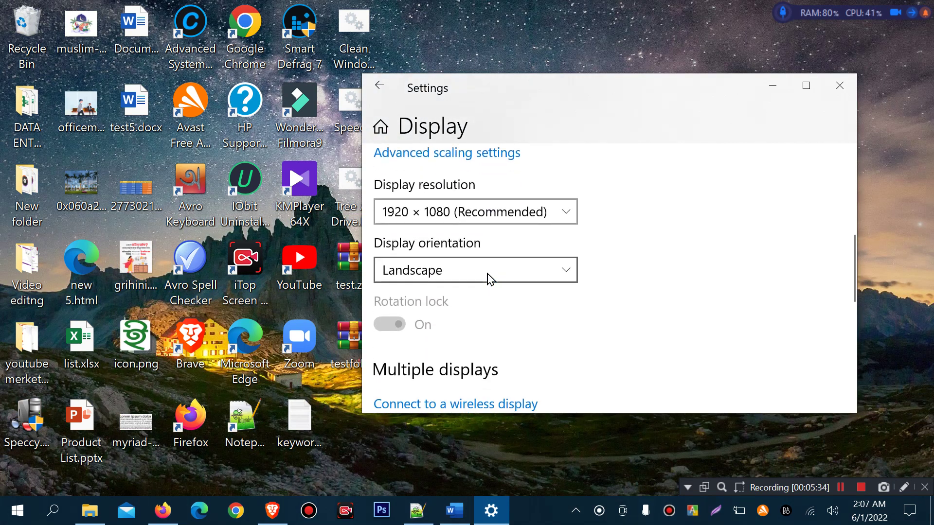
pyautogui.scroll(3, 489, 279)
pyautogui.scroll(-2, 565, 244)
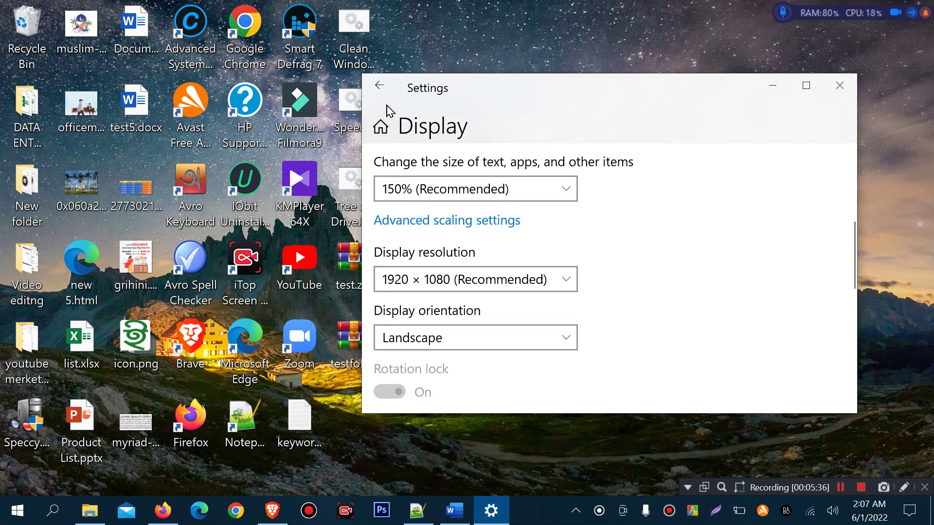
pyautogui.click(379, 86)
# Step: Turn on Show animations in Windows under Simplify and personalize Windows
pyautogui.scroll(-5, 583, 298)
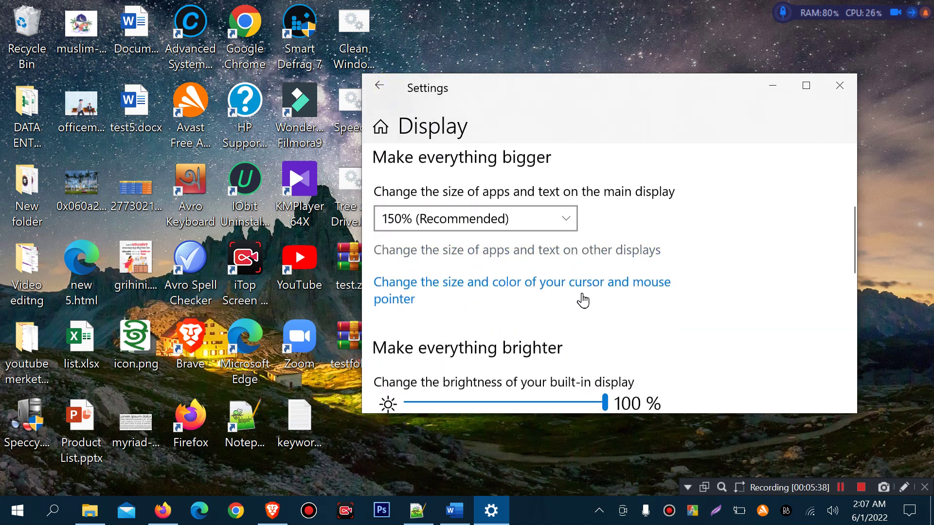
pyautogui.scroll(-3, 582, 302)
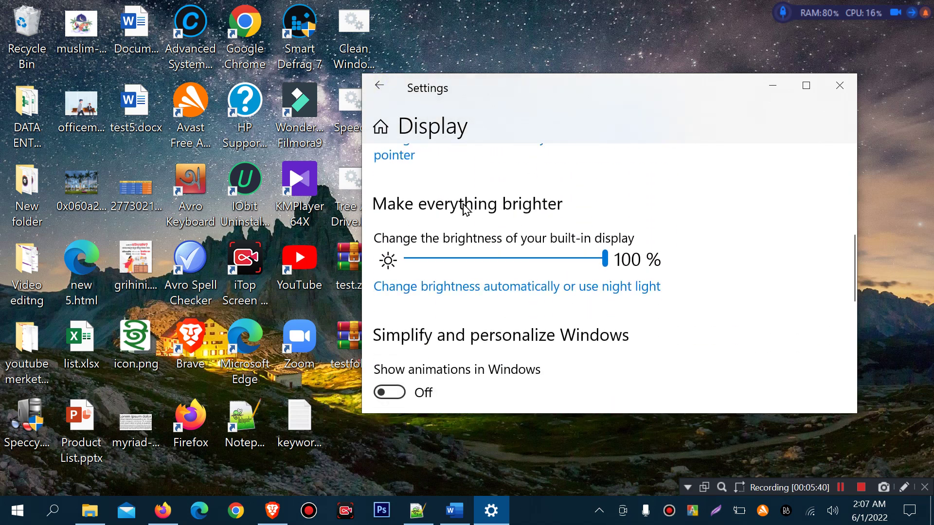
pyautogui.scroll(-3, 523, 245)
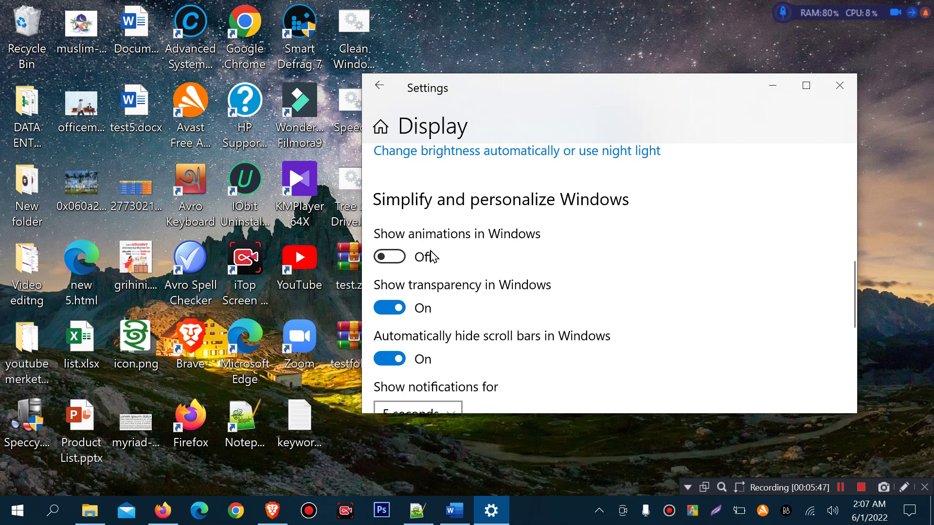
pyautogui.click(389, 259)
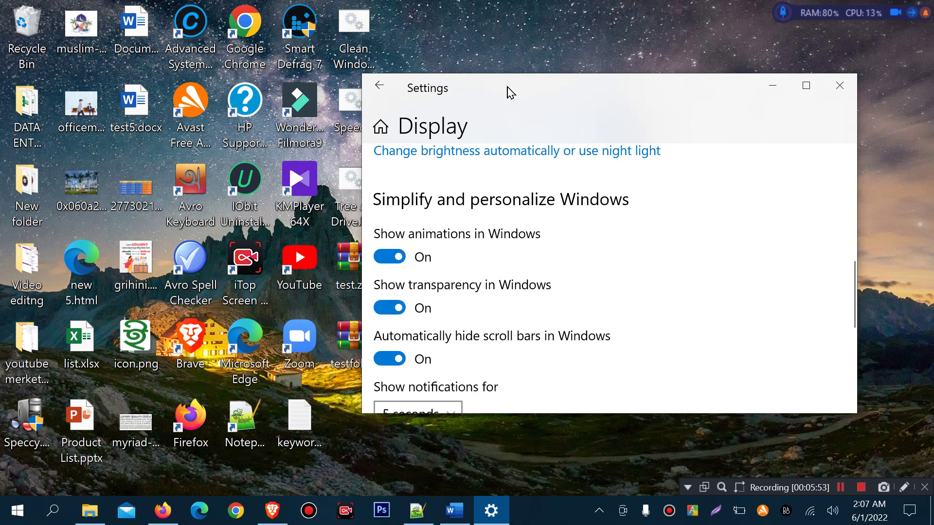
pyautogui.moveTo(507, 92); pyautogui.dragTo(426, 77)
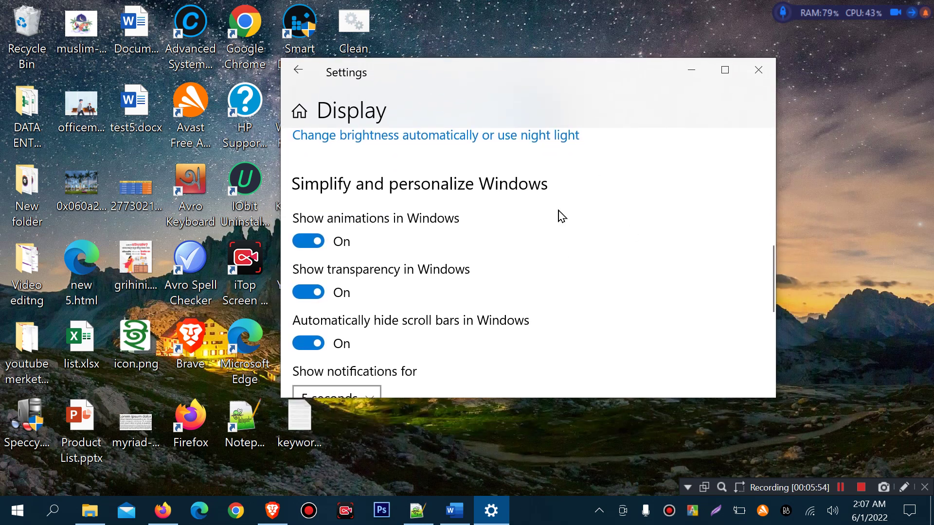
# Step: Try Show transparency in Windows switched off twice to compare the taskbar, leaving it switched on
pyautogui.click(310, 291)
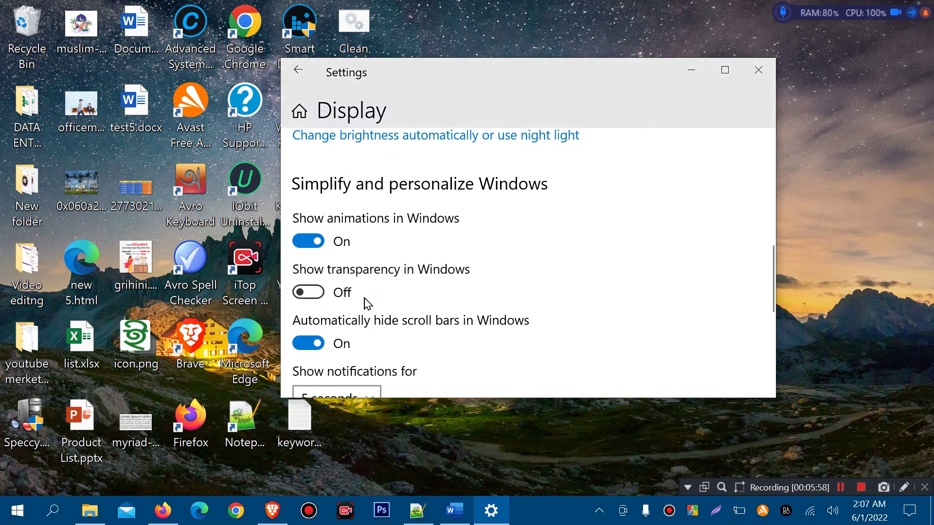
pyautogui.click(309, 291)
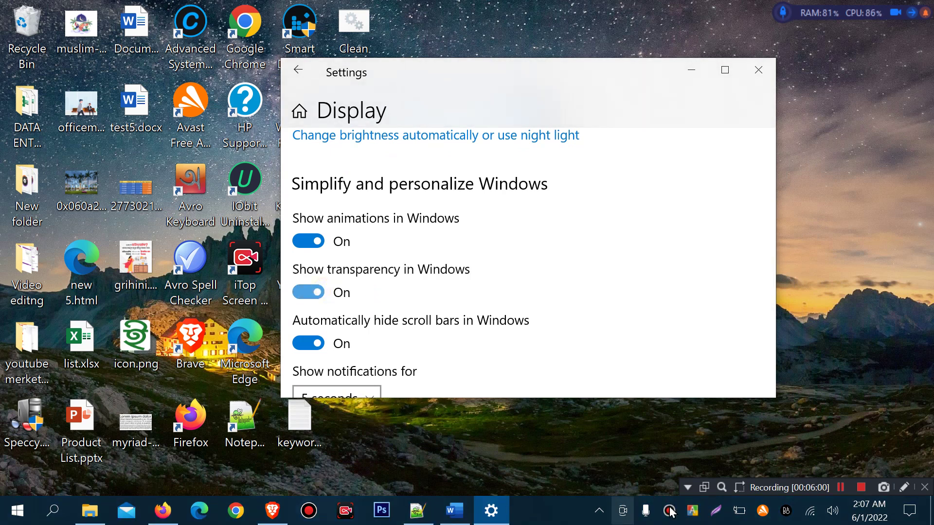
pyautogui.click(309, 292)
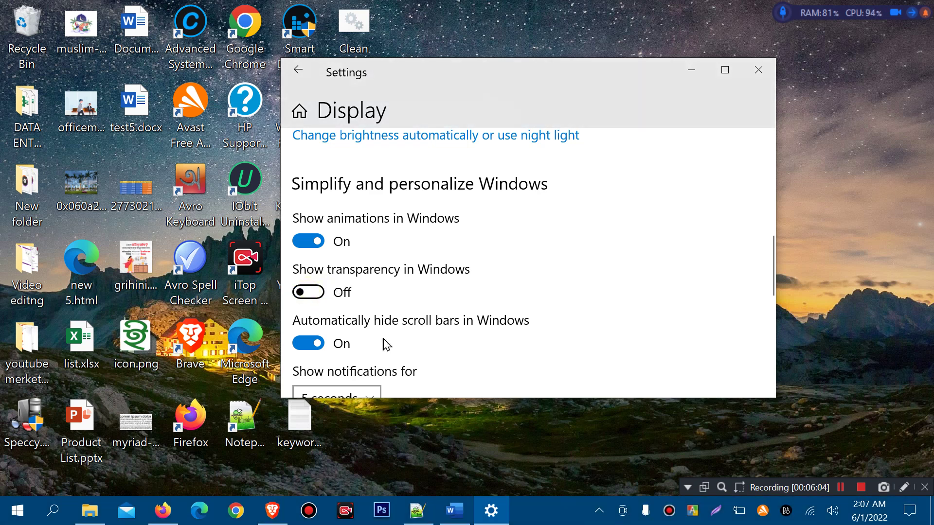
pyautogui.click(308, 292)
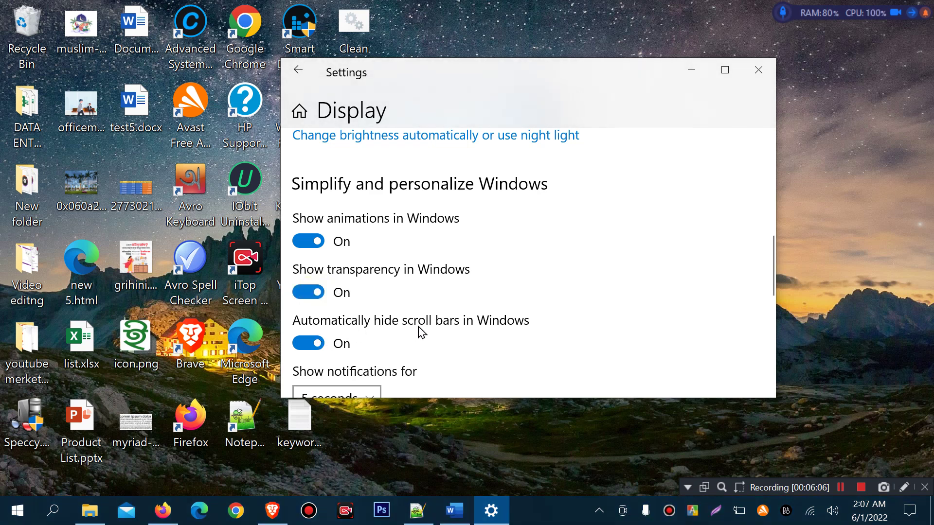
# Step: Turn off automatic hiding of scroll bars in Windows and open Local Disk (C:) in File Explorer to compare
pyautogui.click(317, 346)
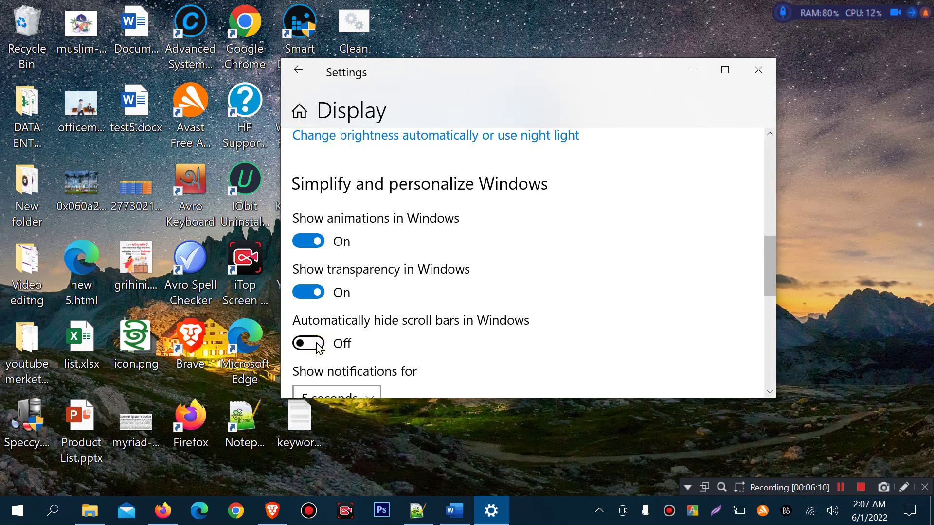
pyautogui.press('super+e')
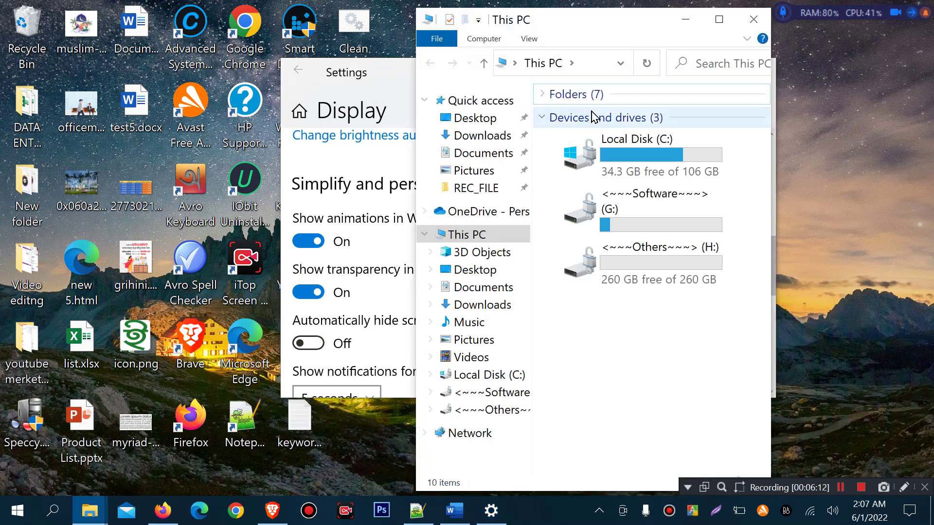
pyautogui.moveTo(614, 29); pyautogui.dragTo(226, 49)
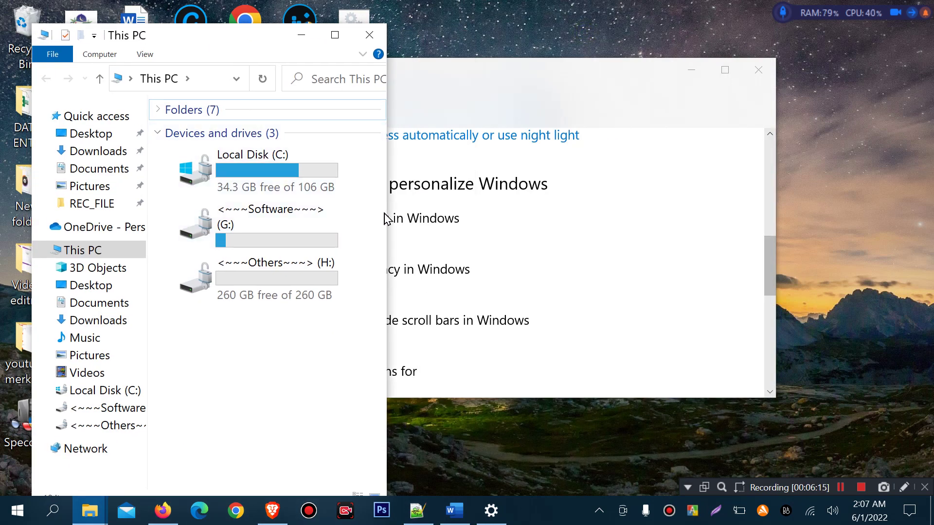
pyautogui.doubleClick(292, 183)
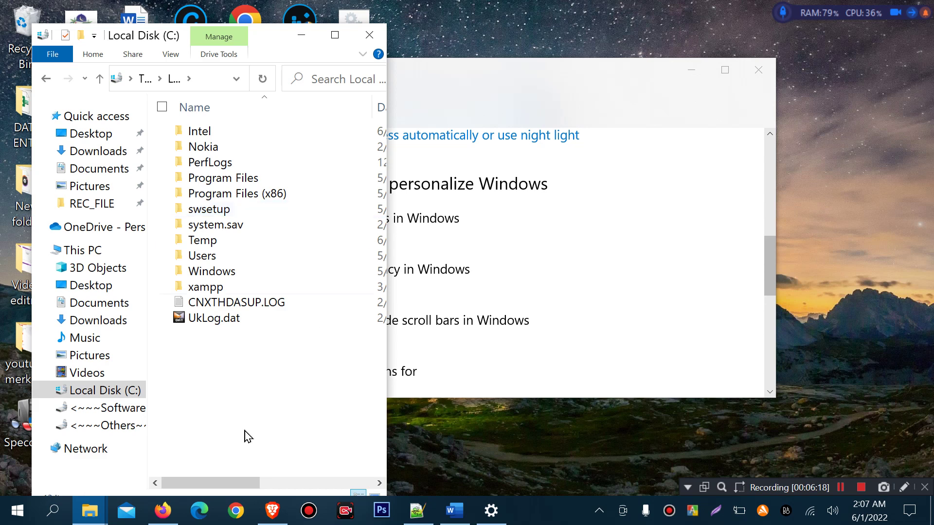
# Step: Turn automatic hiding of scroll bars in Windows back on and check the scroll bar in the Settings window
pyautogui.click(551, 241)
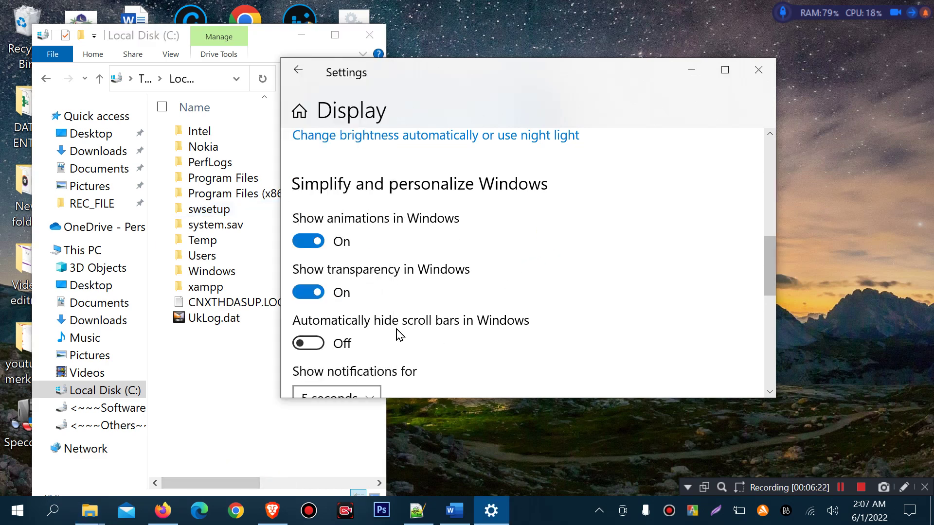
pyautogui.click(312, 345)
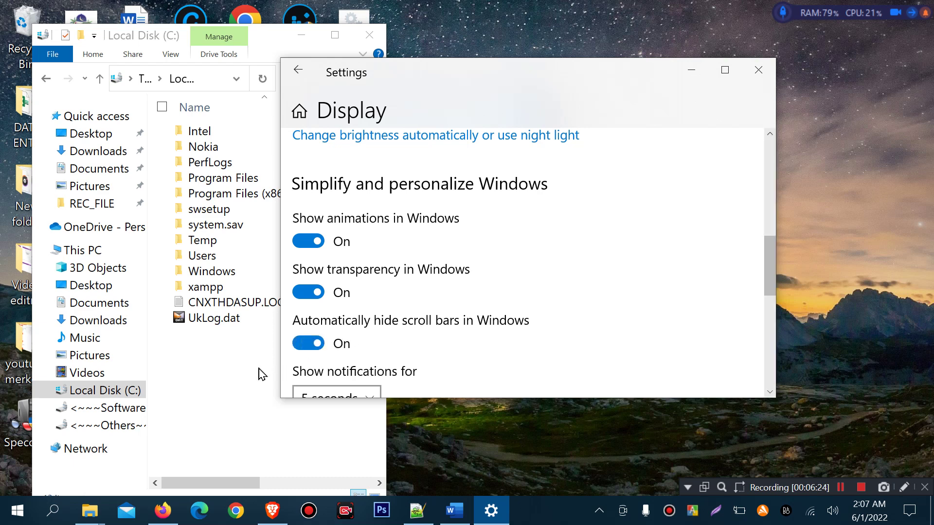
pyautogui.click(243, 380)
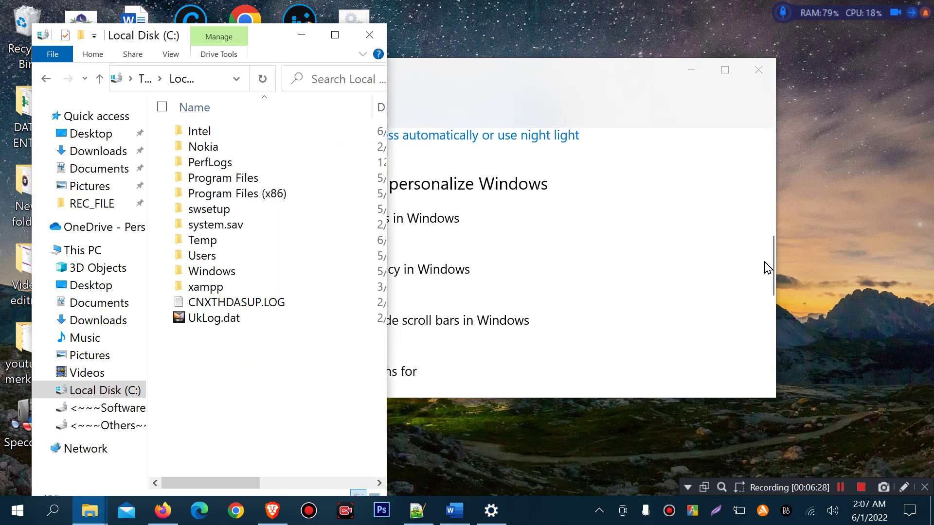
pyautogui.click(725, 271)
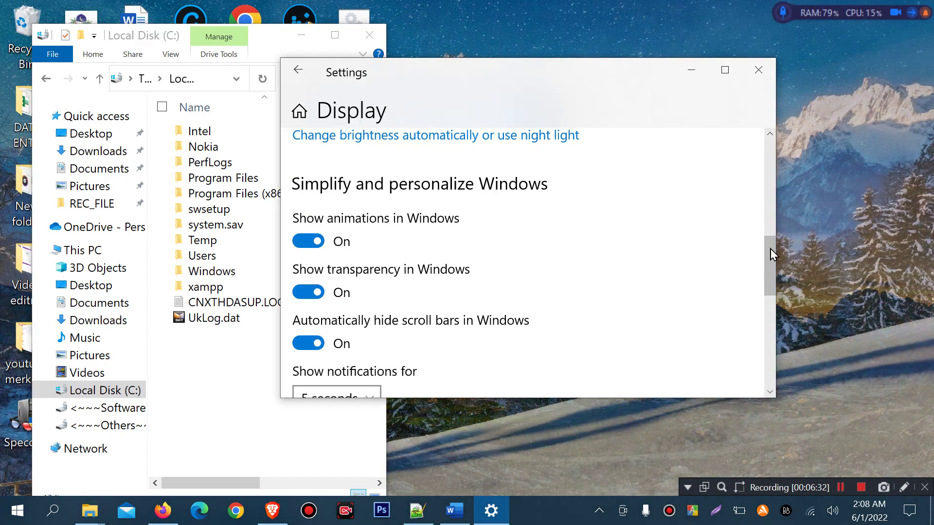
# Step: Try switching off Show desktop background image, and switch it back on
pyautogui.scroll(-3, 636, 277)
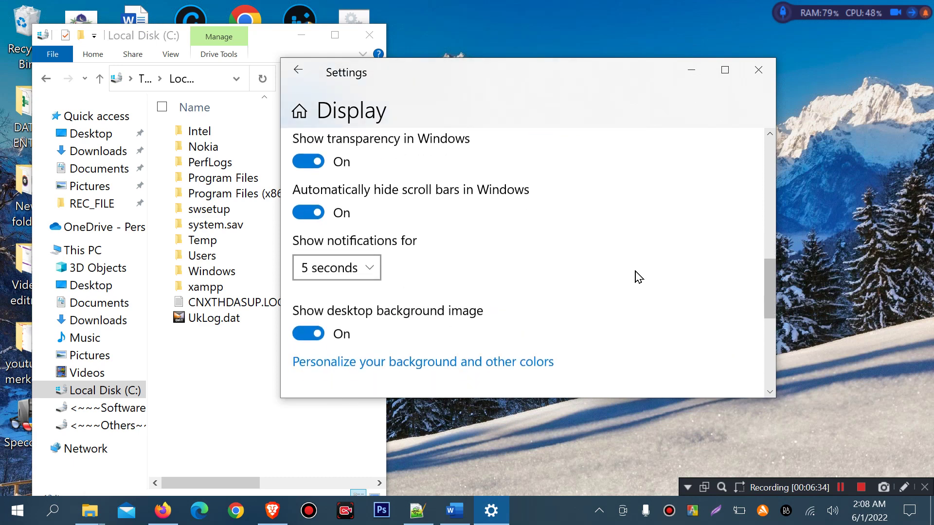
pyautogui.scroll(5, 636, 277)
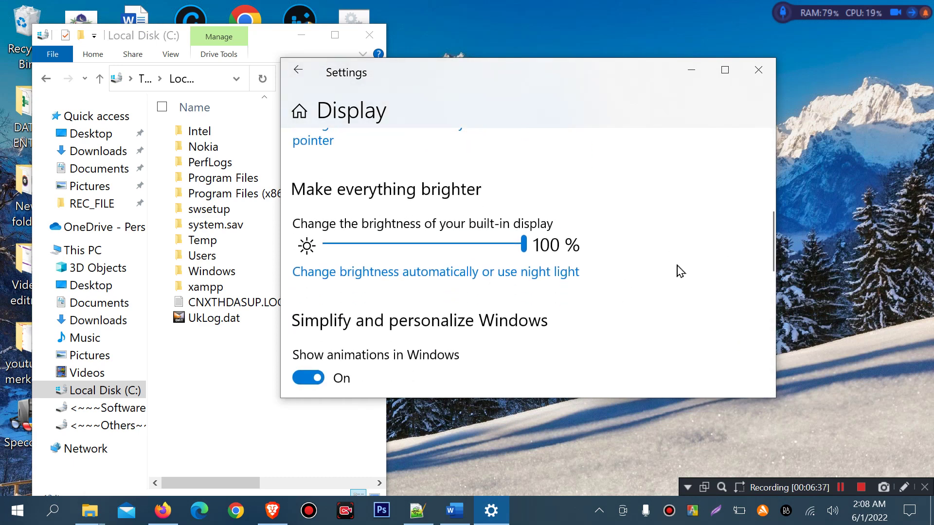
pyautogui.scroll(-4, 652, 291)
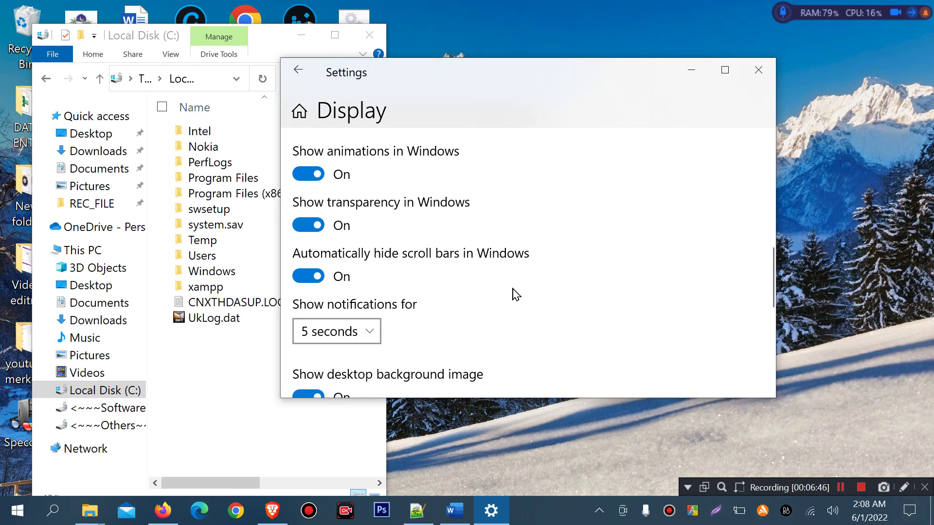
pyautogui.scroll(-2, 379, 296)
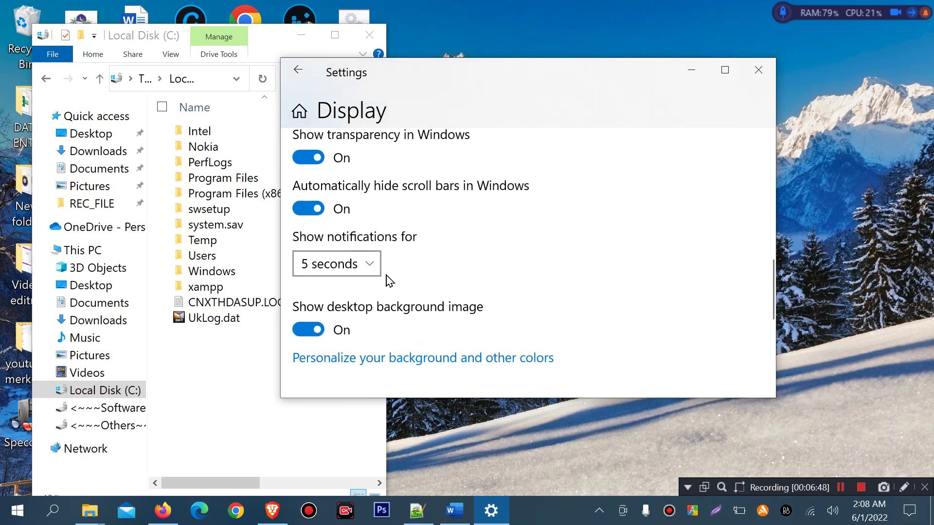
pyautogui.click(317, 332)
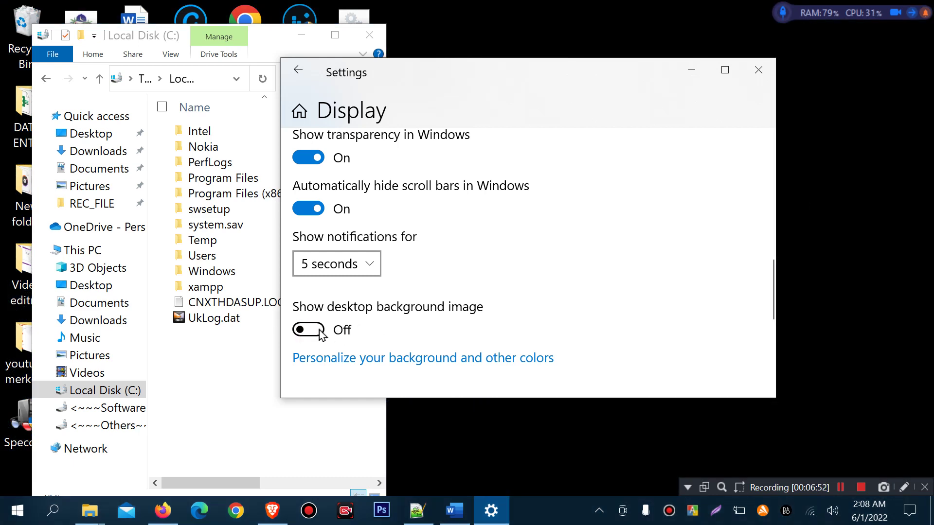
pyautogui.click(317, 332)
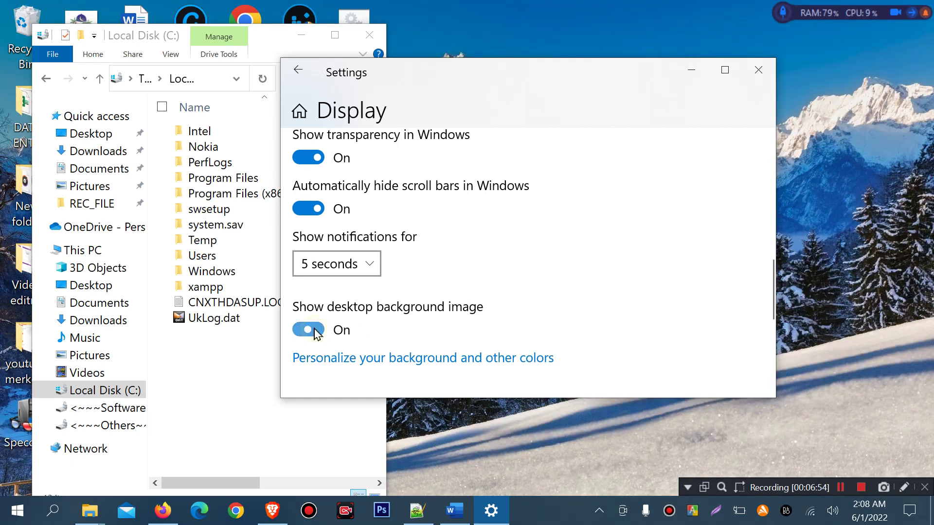
# Step: Open the personalization page for background and other colors and review the slideshow options
pyautogui.scroll(-3, 656, 284)
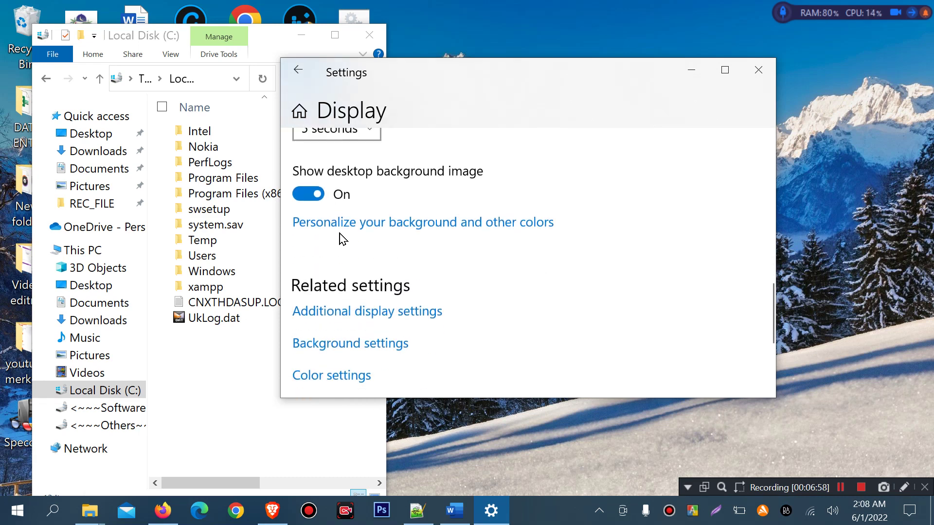
pyautogui.click(472, 221)
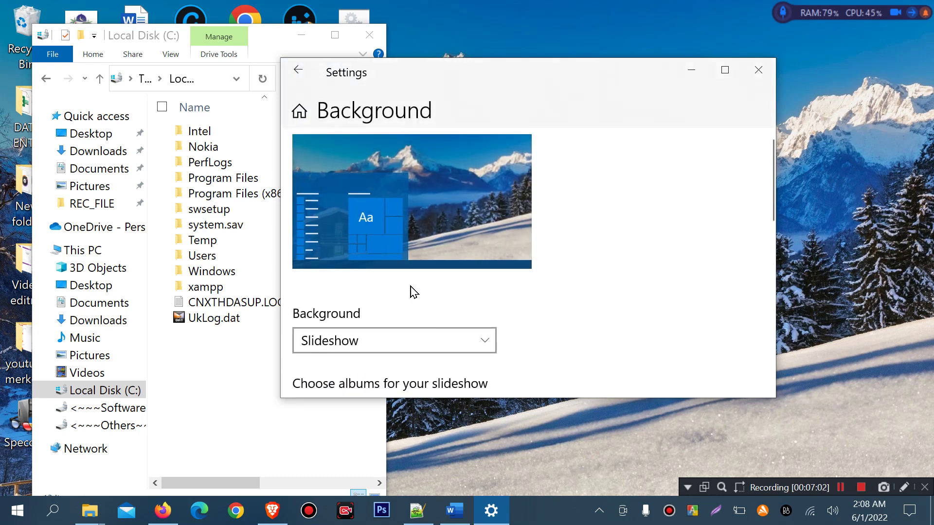
pyautogui.scroll(-3, 411, 292)
pyautogui.scroll(3, 412, 294)
pyautogui.scroll(-5, 389, 217)
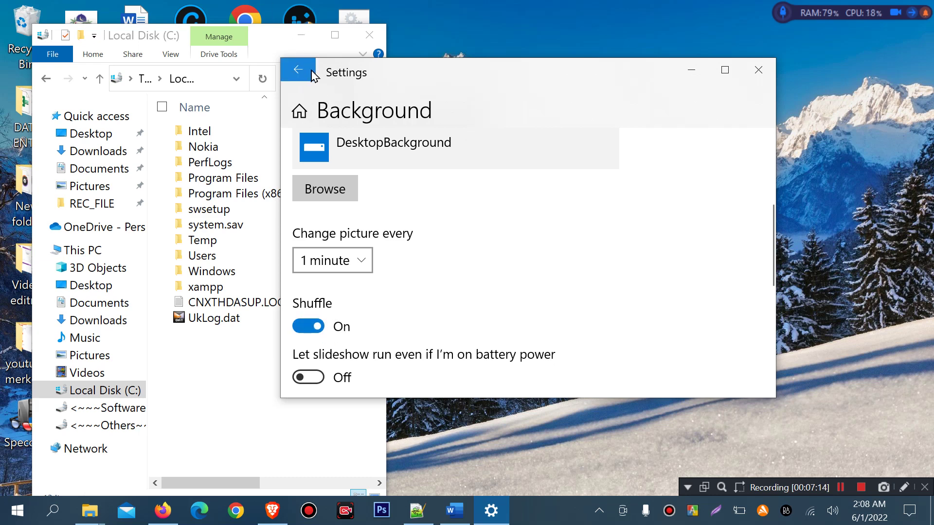
# Step: Close the File Explorer window and review the Ease of Access Display page down to its related settings
pyautogui.click(369, 35)
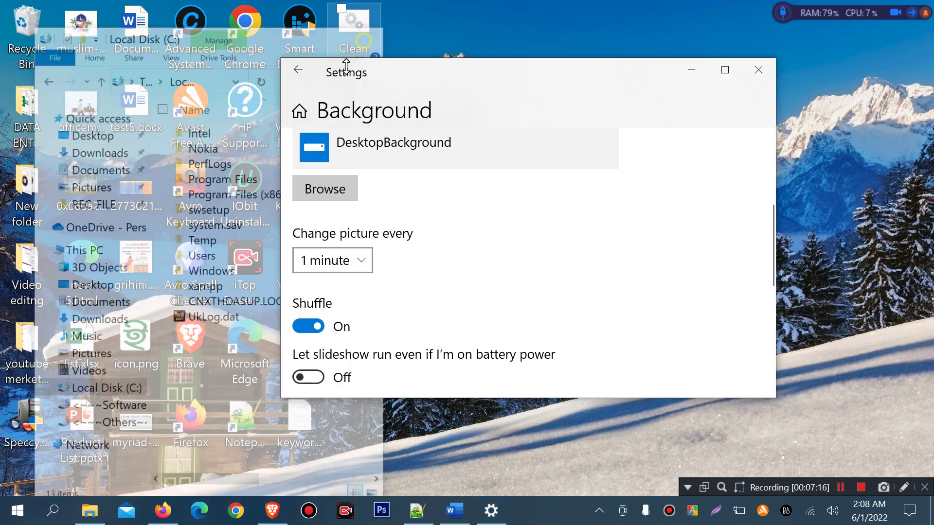
pyautogui.click(301, 71)
pyautogui.scroll(-10, 460, 267)
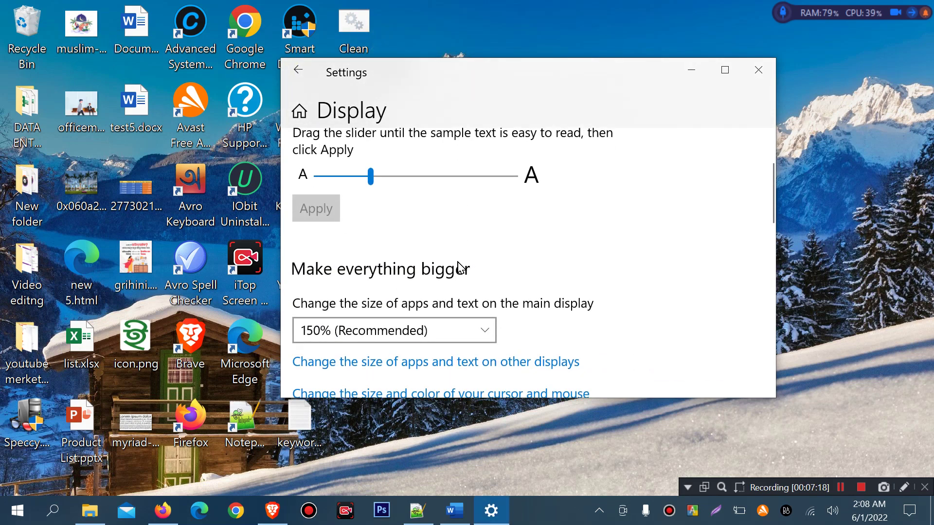
pyautogui.scroll(-5, 460, 269)
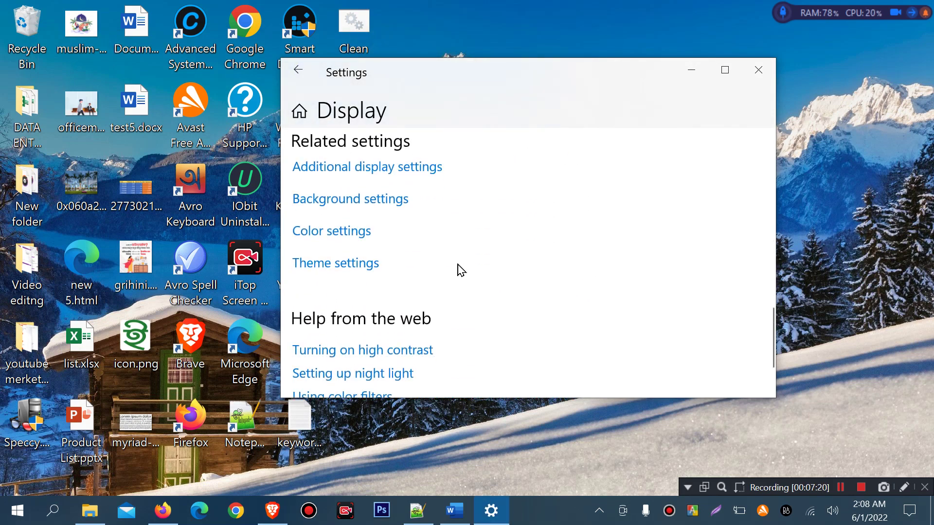
pyautogui.scroll(8, 460, 268)
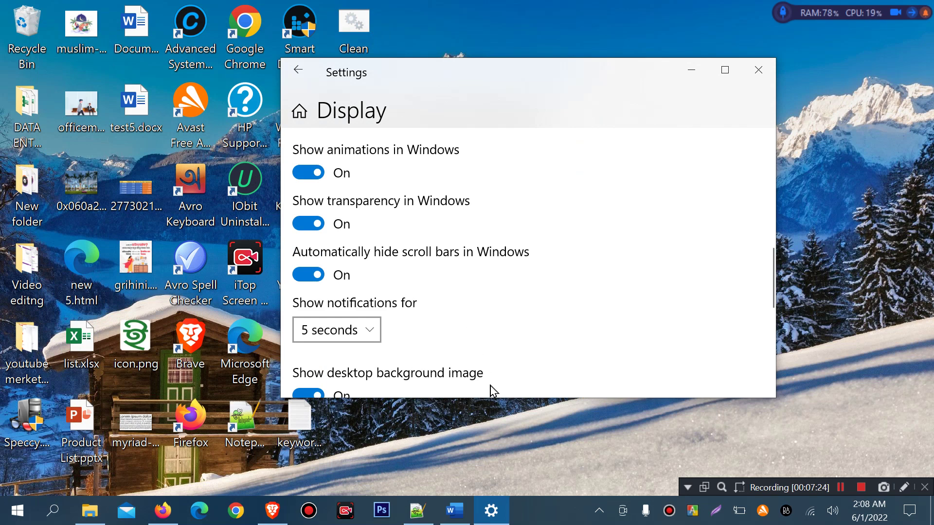
pyautogui.scroll(-4, 496, 378)
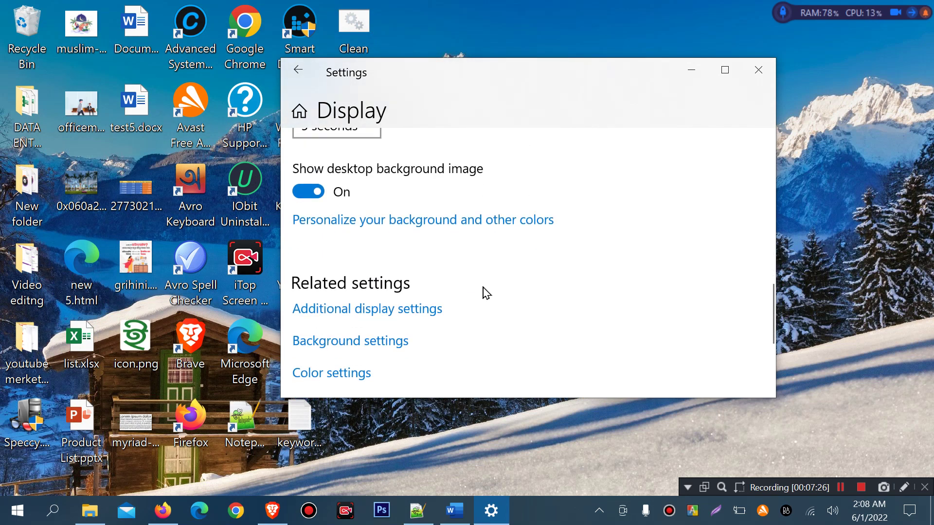